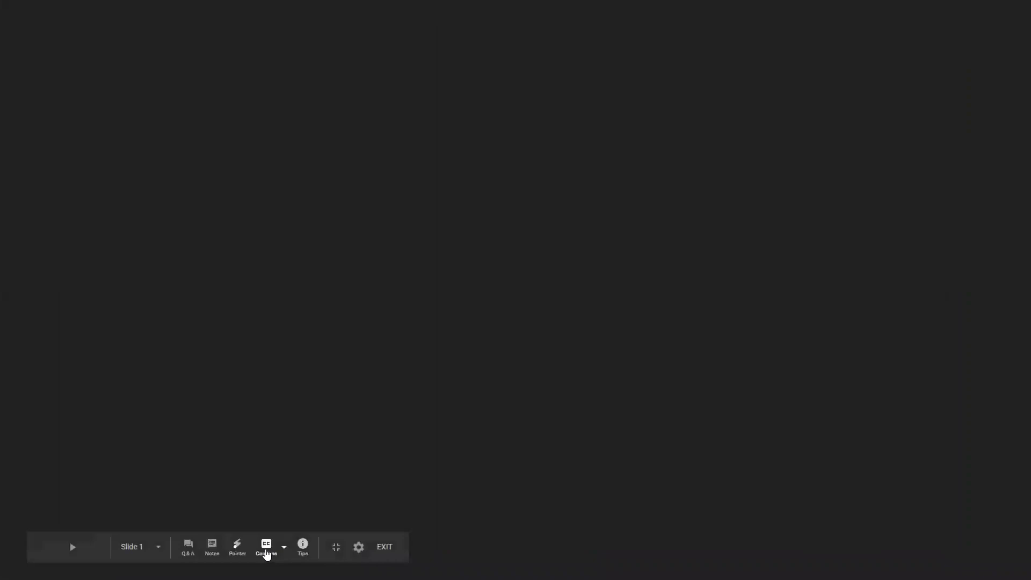
Switch on live captions with the CC button in the running presentation's toolbar.
{"action": "left_click", "coordinate": [267, 553]}
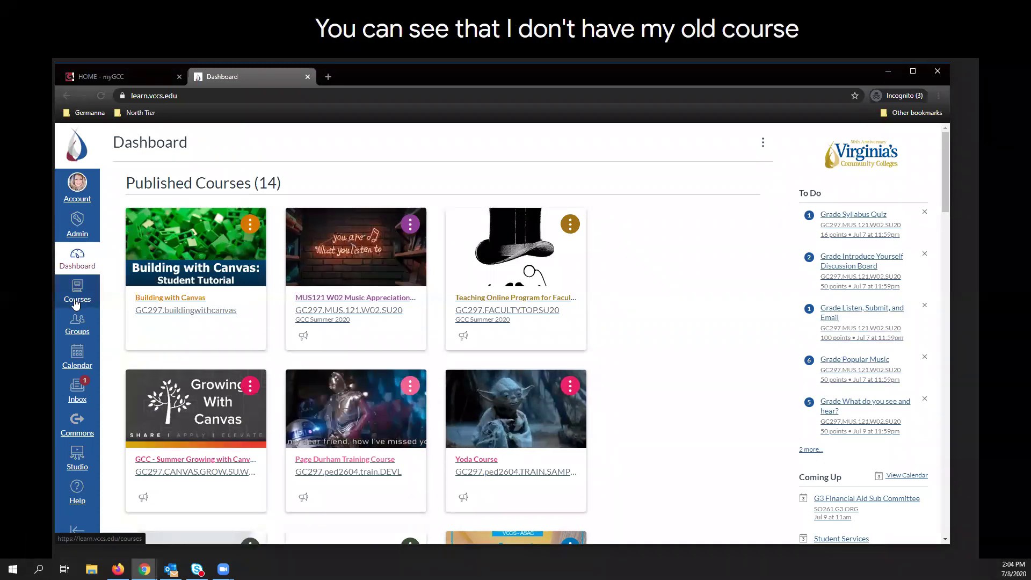
Open All Courses from the Courses flyout and scroll down to Past Enrollments.
{"action": "left_click", "coordinate": [76, 304]}
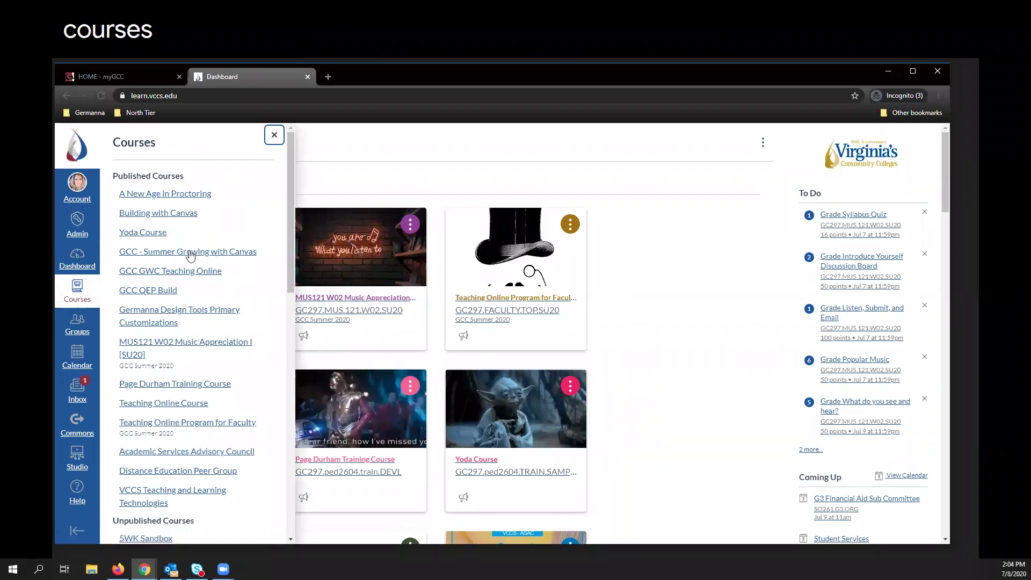
{"action": "scroll", "coordinate": [190, 255], "scroll_direction": "down", "scroll_amount": 15}
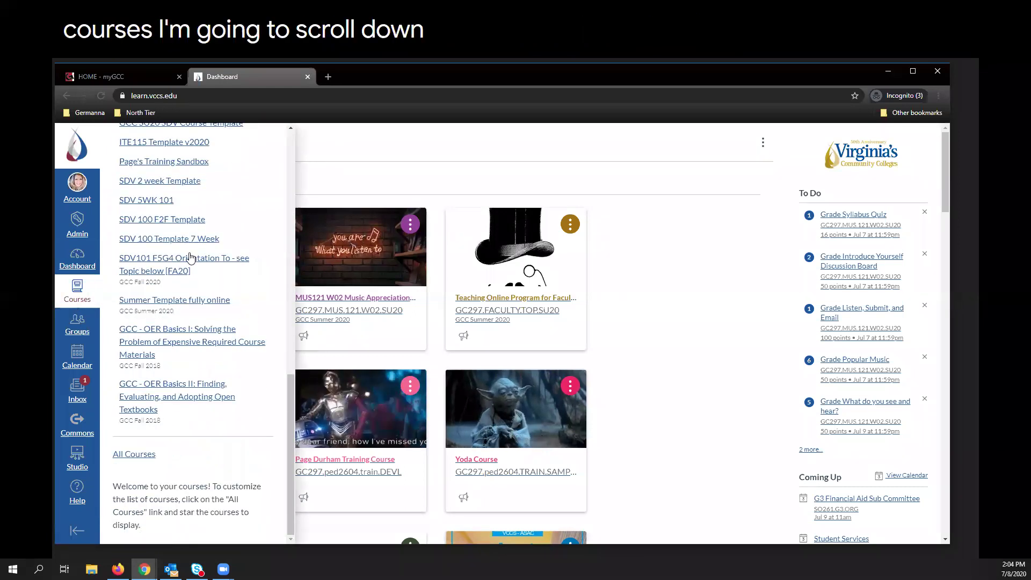
{"action": "scroll", "coordinate": [131, 457], "scroll_direction": "down", "scroll_amount": 3}
{"action": "left_click", "coordinate": [130, 454]}
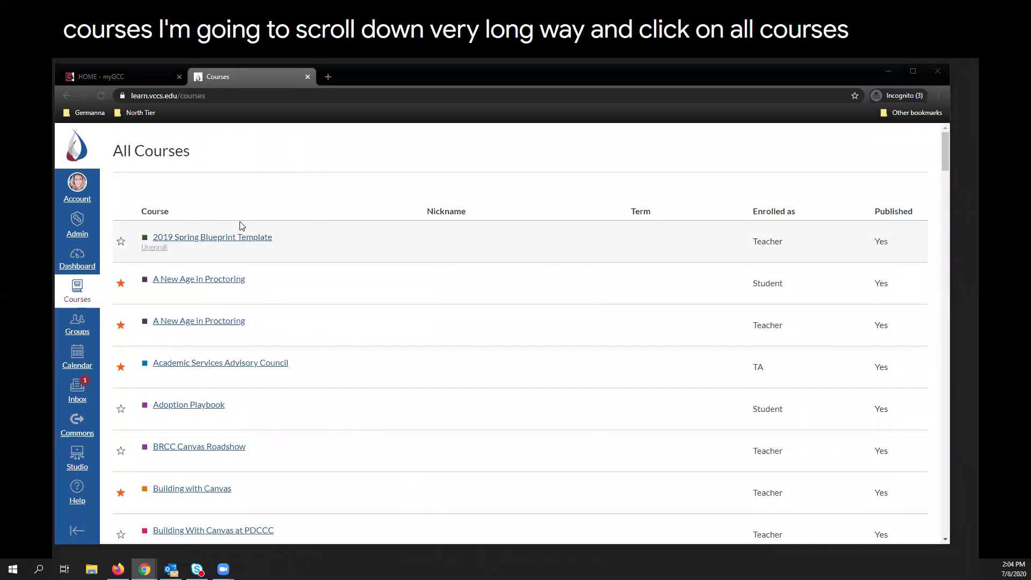
{"action": "scroll", "coordinate": [350, 260], "scroll_direction": "down", "scroll_amount": 10}
{"action": "scroll", "coordinate": [350, 262], "scroll_direction": "down", "scroll_amount": 20}
{"action": "scroll", "coordinate": [354, 286], "scroll_direction": "down", "scroll_amount": 20}
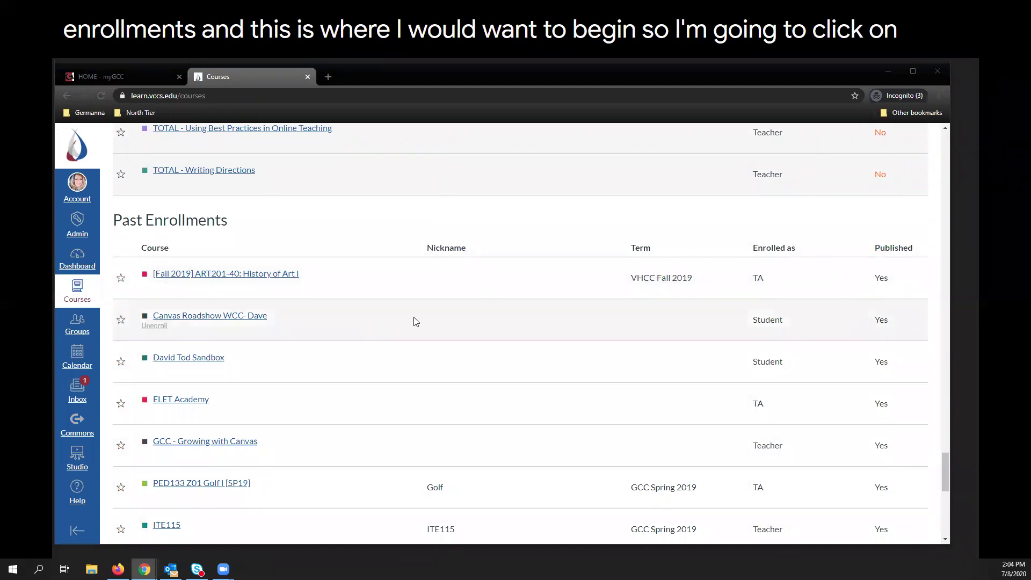
{"action": "scroll", "coordinate": [416, 321], "scroll_direction": "down", "scroll_amount": 3}
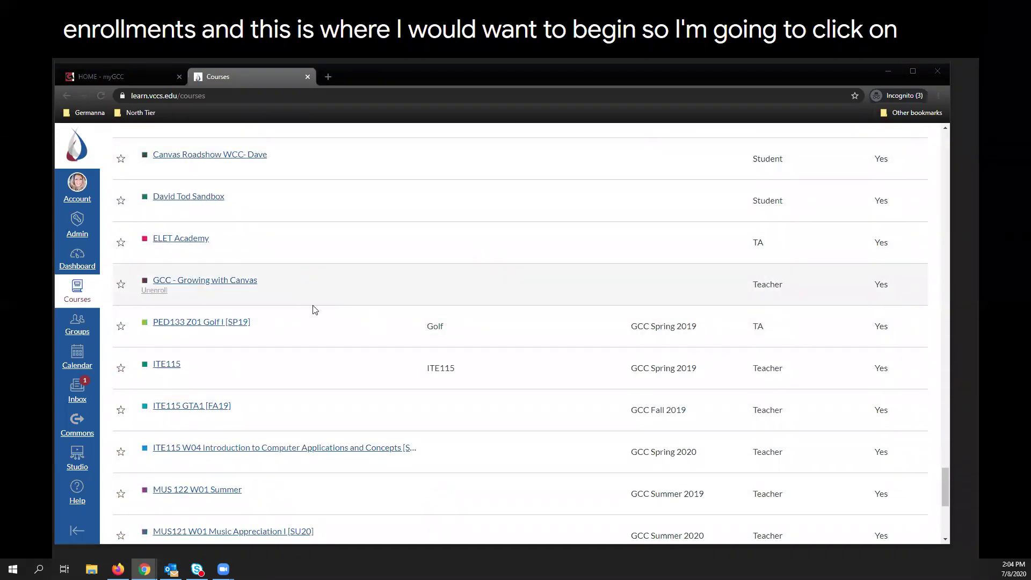
Open PED133 Z01 Golf I [SP19] from Past Enrollments and go to its Announcements.
{"action": "left_click", "coordinate": [177, 322]}
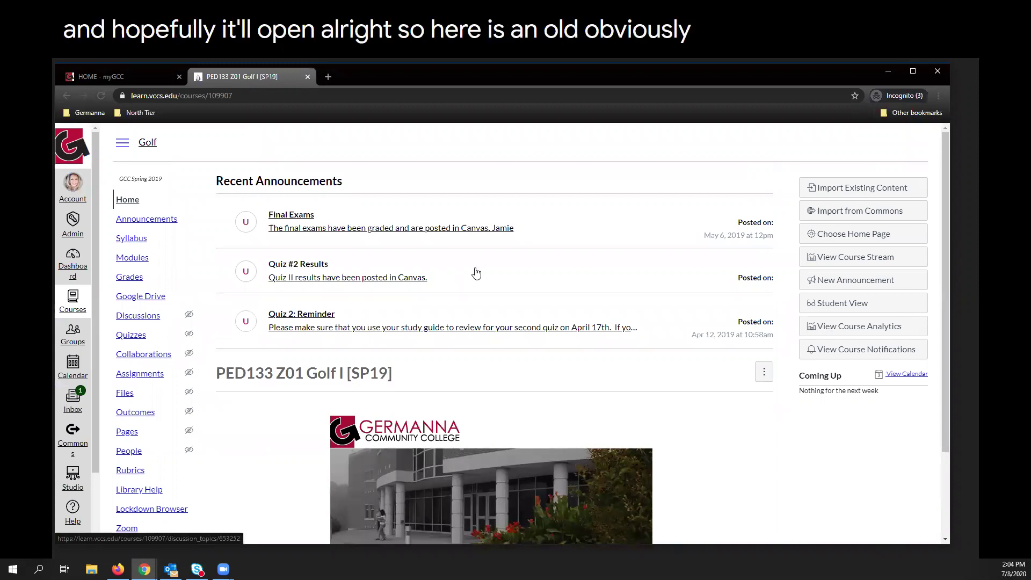
{"action": "scroll", "coordinate": [590, 349], "scroll_direction": "down", "scroll_amount": 2}
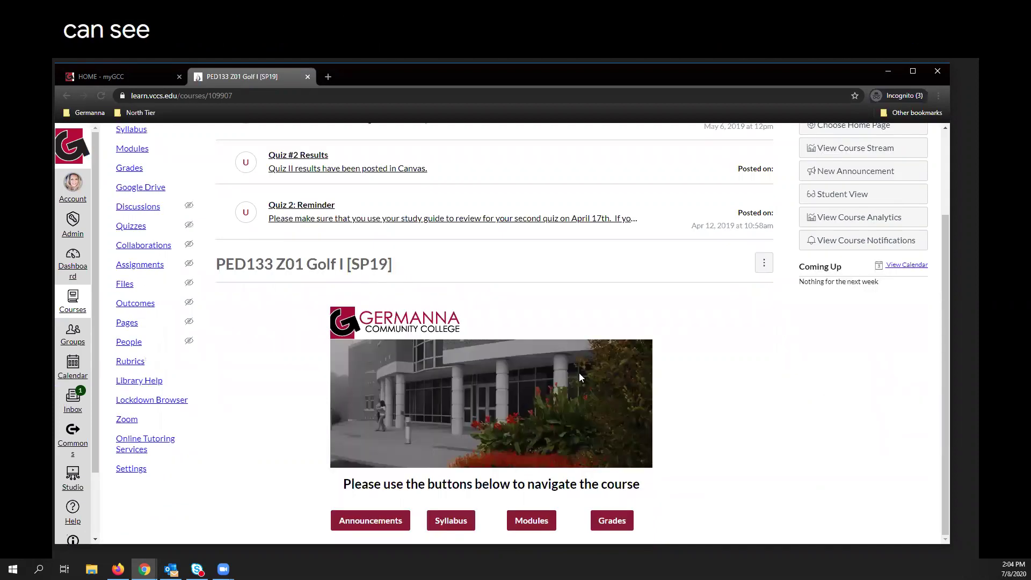
{"action": "scroll", "coordinate": [595, 322], "scroll_direction": "up", "scroll_amount": 2}
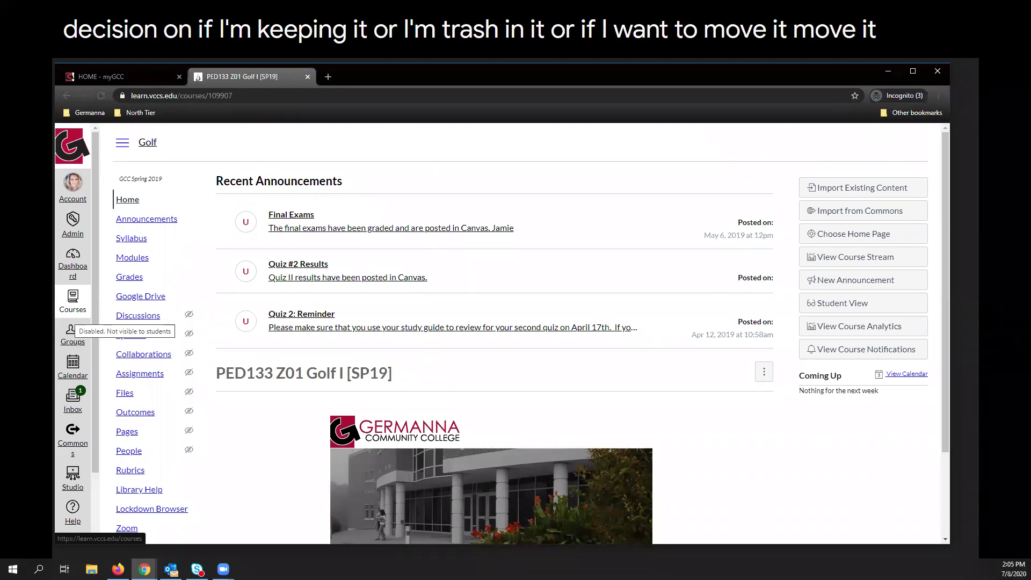
{"action": "left_click", "coordinate": [140, 219]}
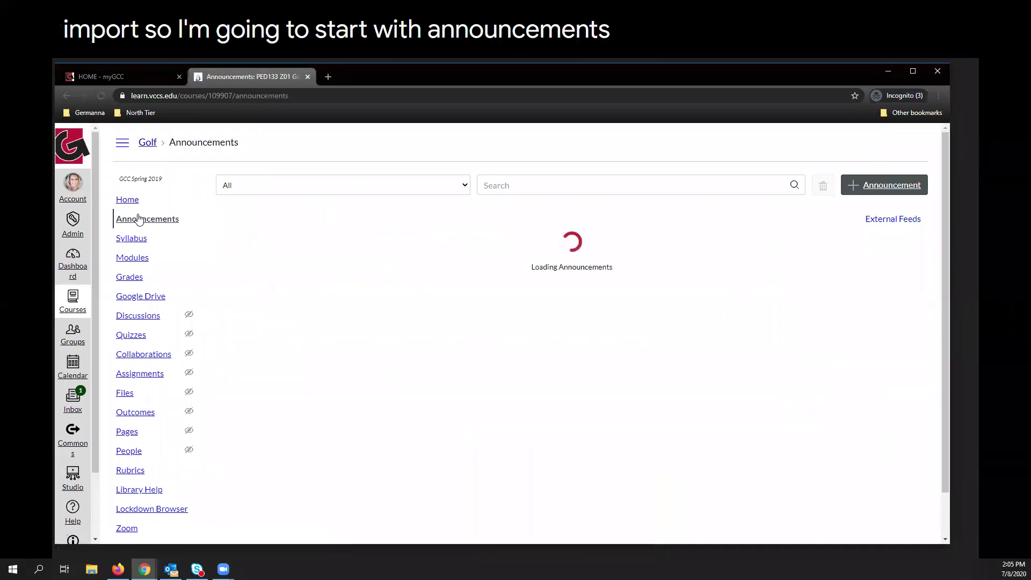
Review the Golf course's announcements, then move on to its Modules page.
{"action": "scroll", "coordinate": [536, 338], "scroll_direction": "down", "scroll_amount": 3}
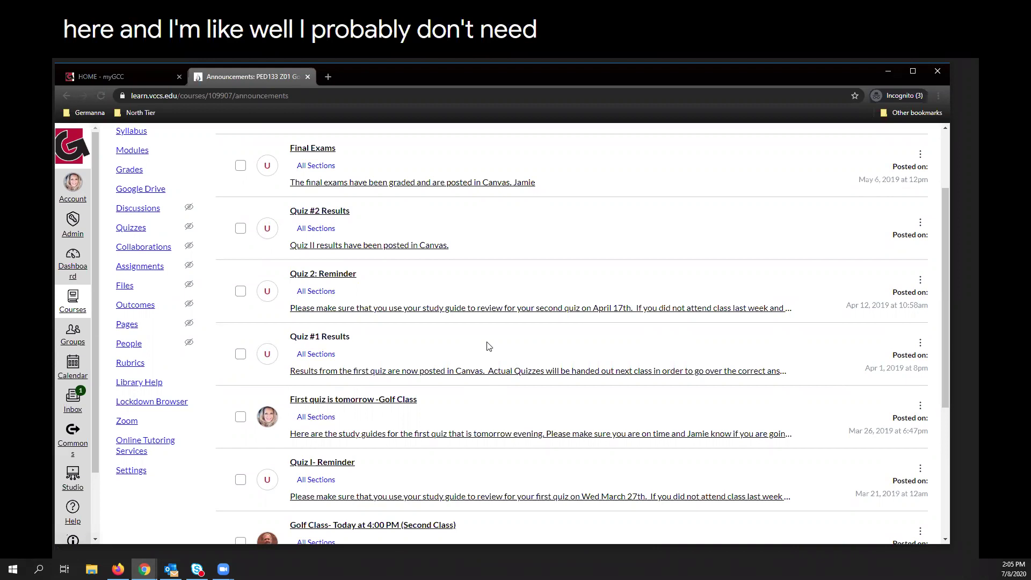
{"action": "scroll", "coordinate": [467, 325], "scroll_direction": "up", "scroll_amount": 2}
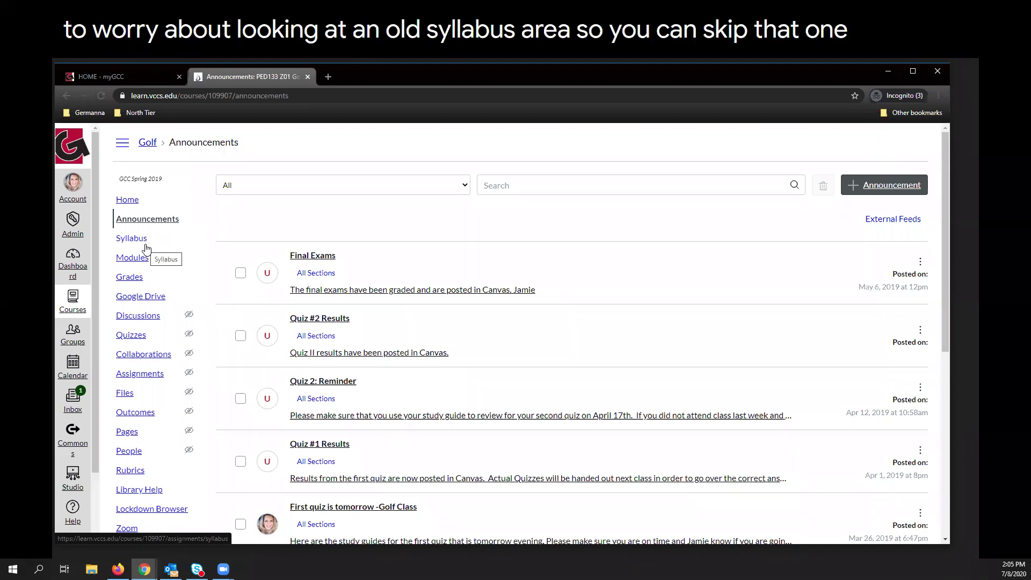
{"action": "left_click", "coordinate": [127, 259]}
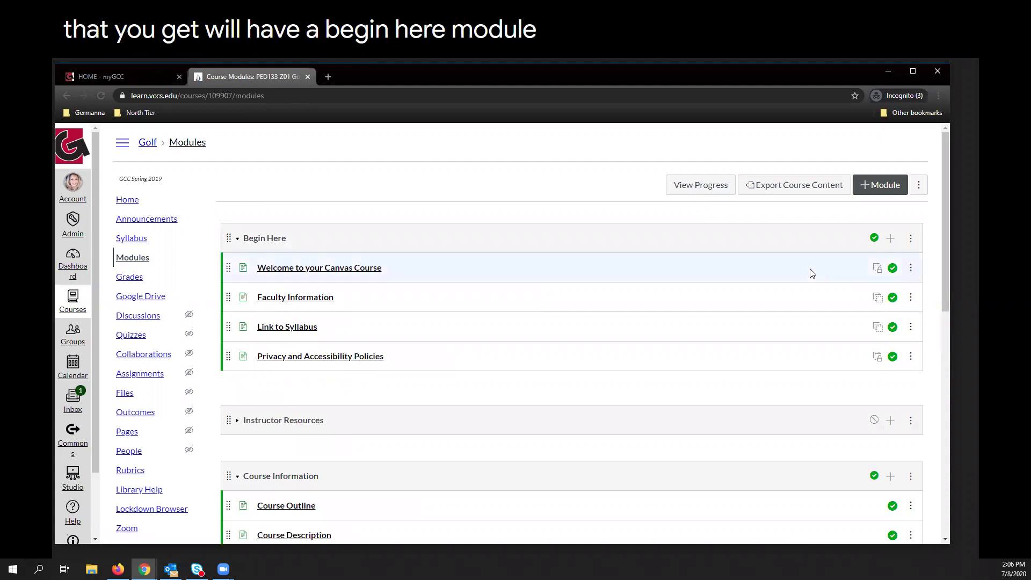
Unpublish the Welcome, Faculty Information, Syllabus link and Privacy pages, then the Begin Here module.
{"action": "left_click", "coordinate": [893, 267]}
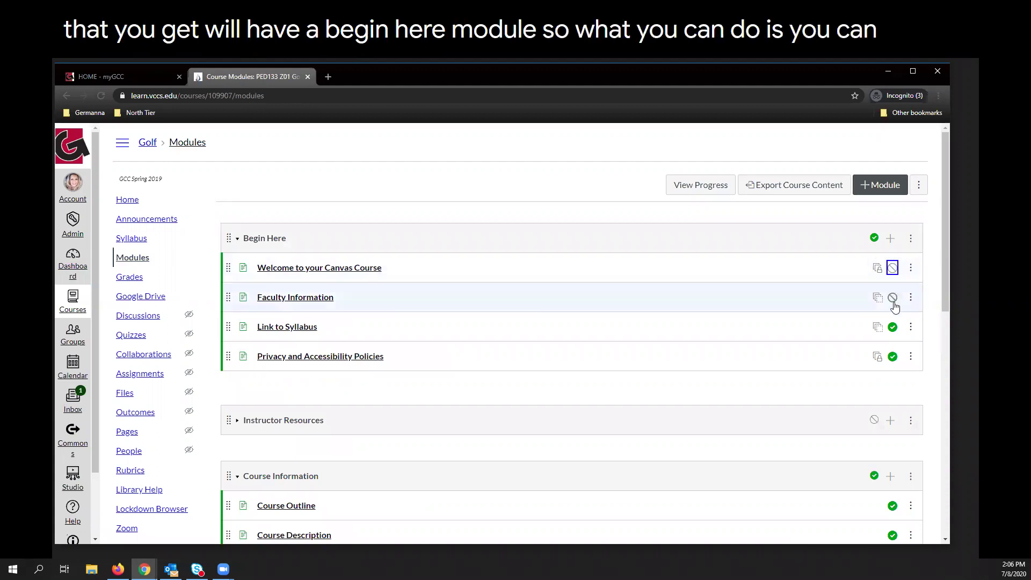
{"action": "left_click", "coordinate": [893, 297]}
{"action": "left_click", "coordinate": [893, 326]}
{"action": "left_click", "coordinate": [893, 356]}
{"action": "left_click", "coordinate": [875, 237]}
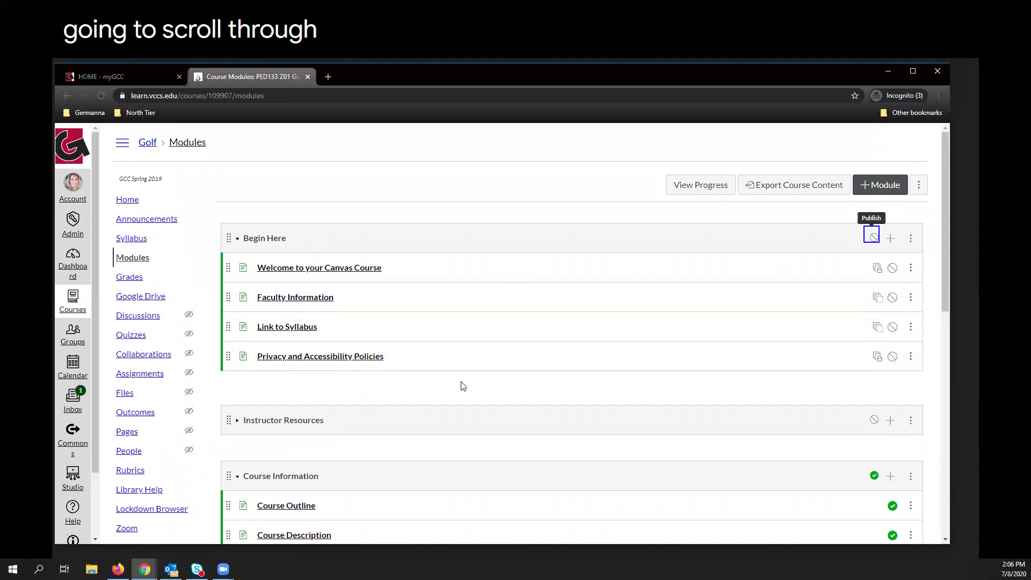
Expand the Instructor Resources module and look through the remaining modules.
{"action": "left_click", "coordinate": [320, 421]}
{"action": "scroll", "coordinate": [419, 401], "scroll_direction": "down", "scroll_amount": 1}
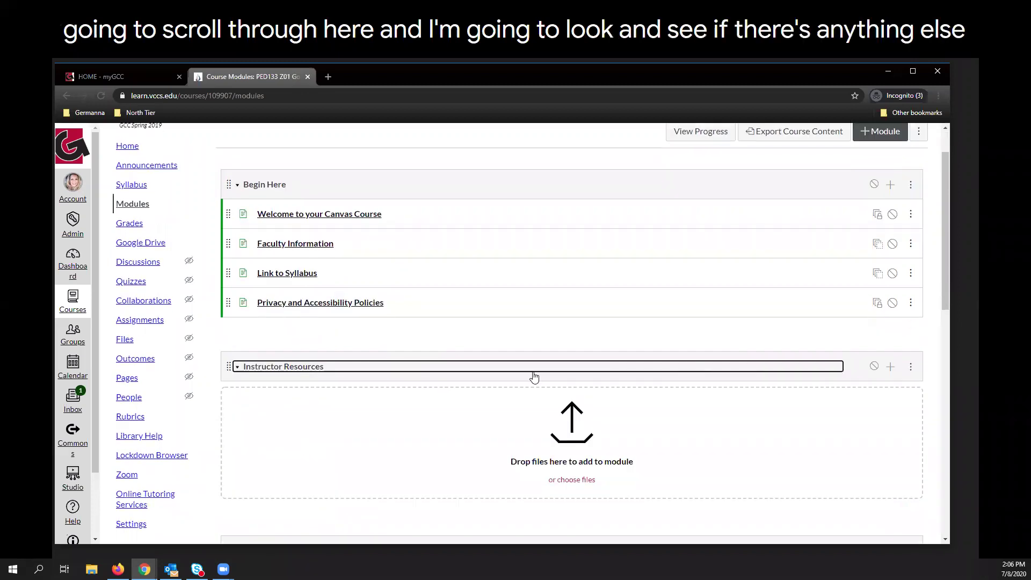
{"action": "scroll", "coordinate": [455, 322], "scroll_direction": "down", "scroll_amount": 5}
{"action": "scroll", "coordinate": [435, 317], "scroll_direction": "down", "scroll_amount": 5}
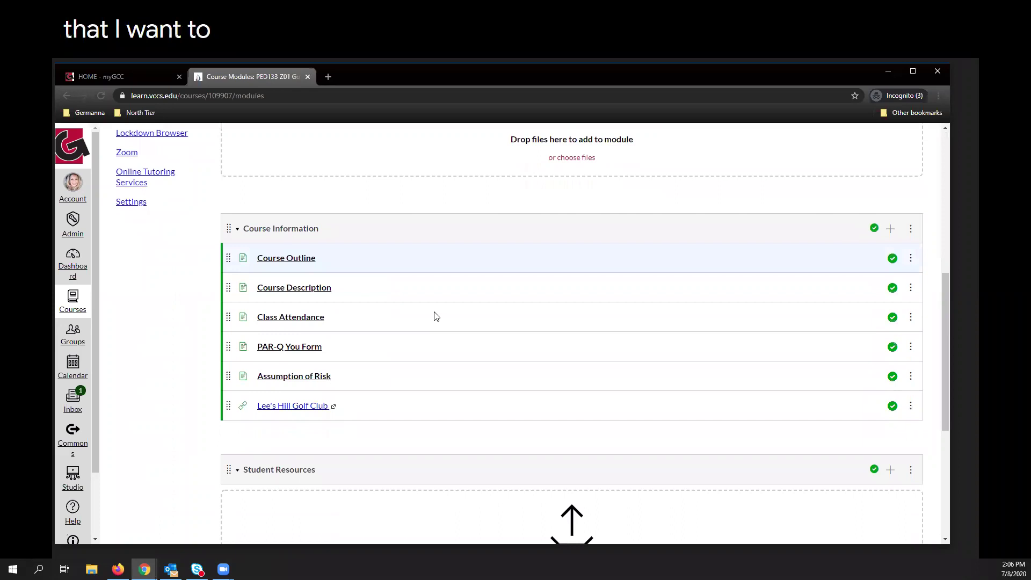
{"action": "scroll", "coordinate": [454, 274], "scroll_direction": "down", "scroll_amount": 2}
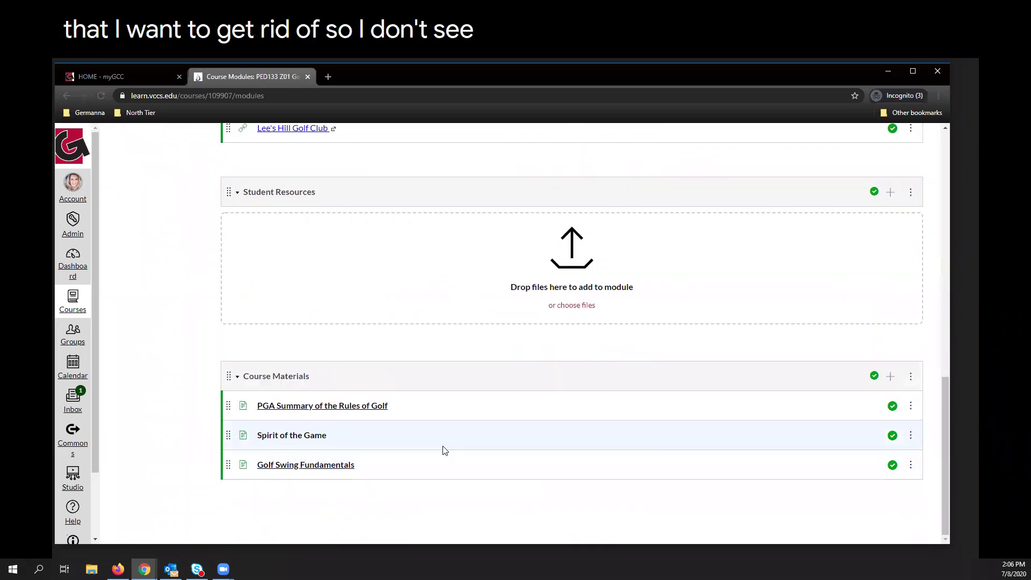
{"action": "scroll", "coordinate": [537, 417], "scroll_direction": "up", "scroll_amount": 15}
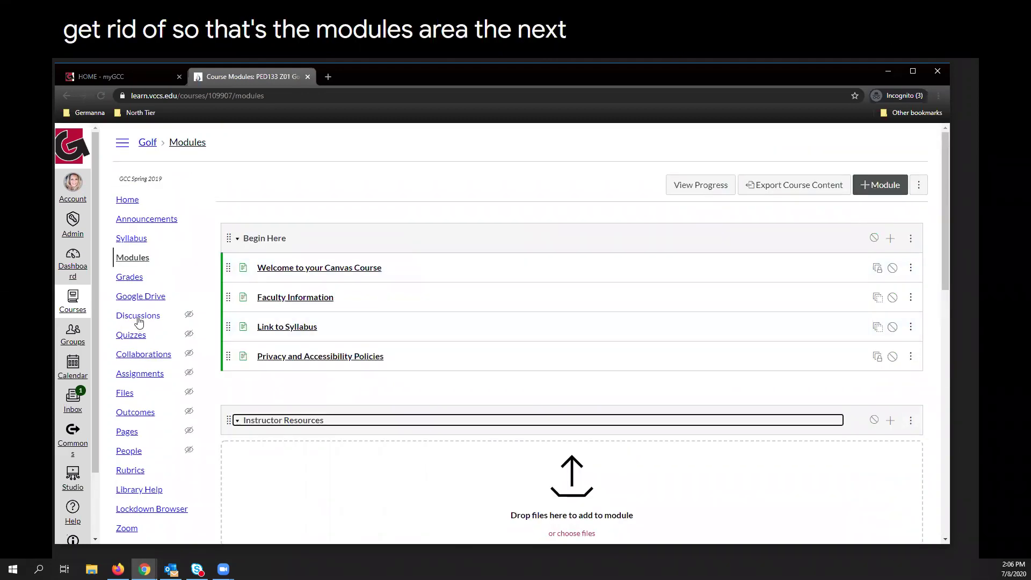
In Discussions, unpublish and delete the Class Introductions discussion.
{"action": "left_click", "coordinate": [138, 319]}
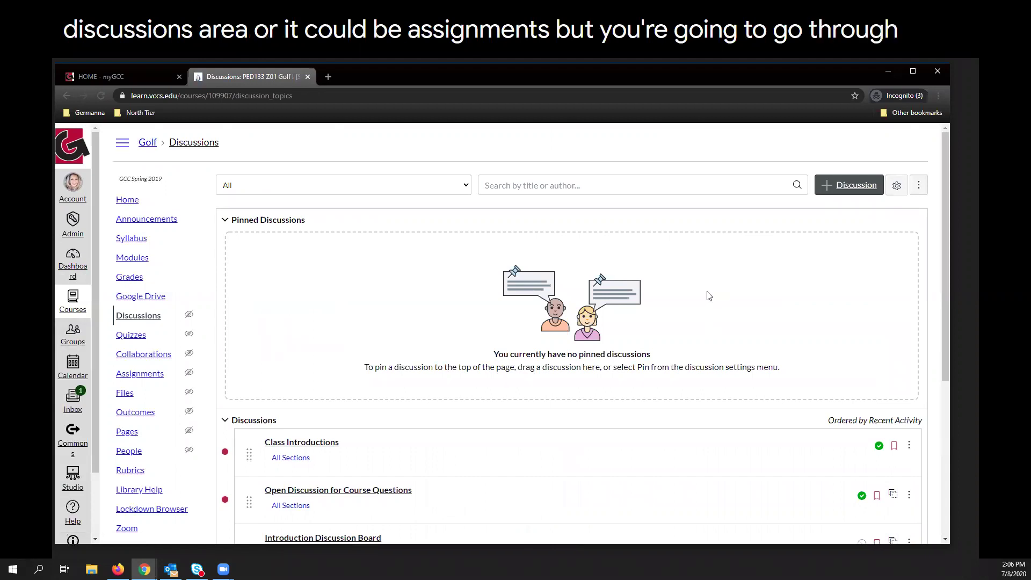
{"action": "scroll", "coordinate": [709, 298], "scroll_direction": "down", "scroll_amount": 3}
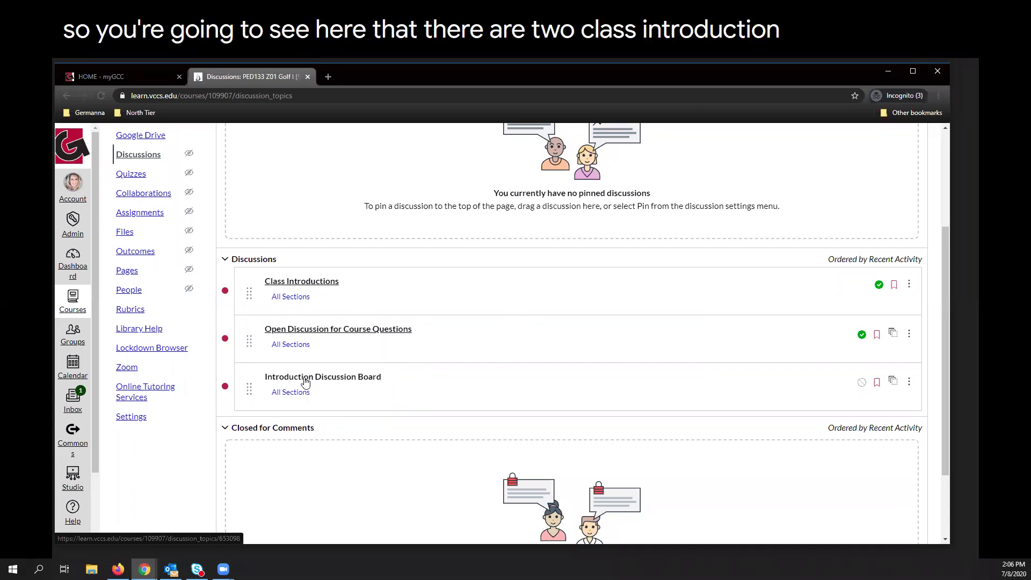
{"action": "left_click", "coordinate": [879, 285]}
{"action": "left_click", "coordinate": [909, 285]}
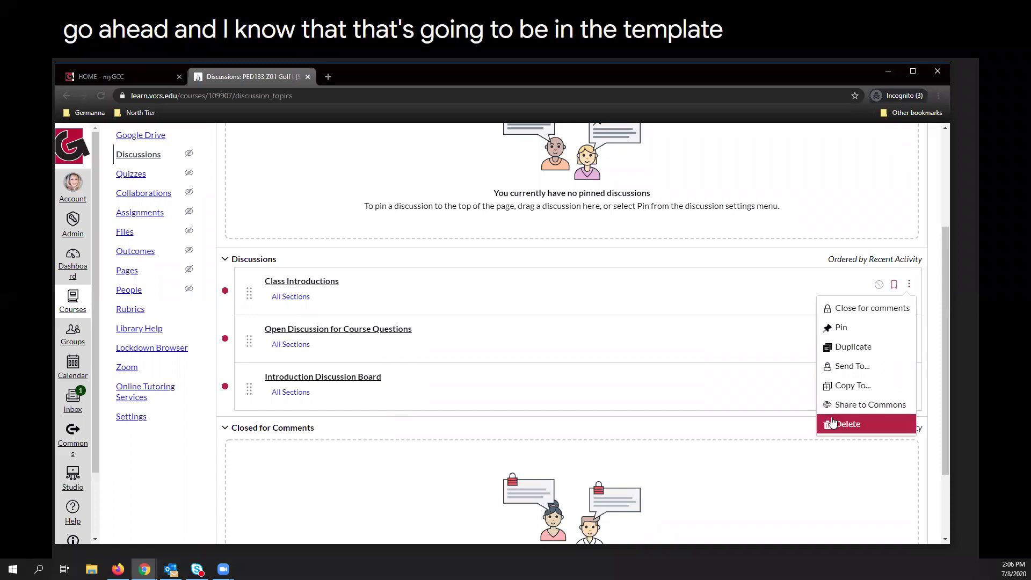
{"action": "left_click", "coordinate": [859, 424]}
{"action": "left_click", "coordinate": [603, 375]}
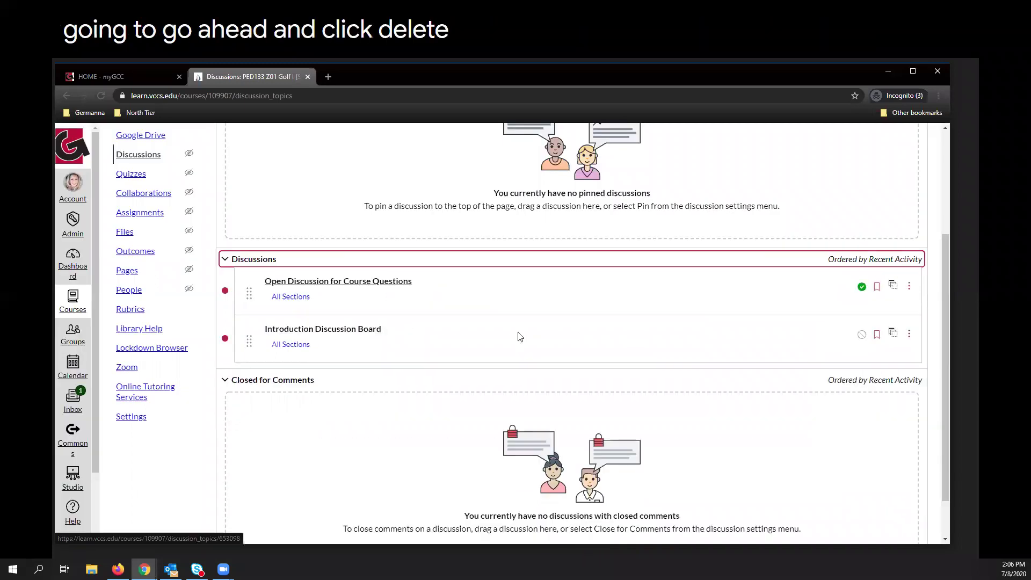
Delete the duplicate Introduction Discussion Board and move on to Quizzes.
{"action": "left_click", "coordinate": [908, 334]}
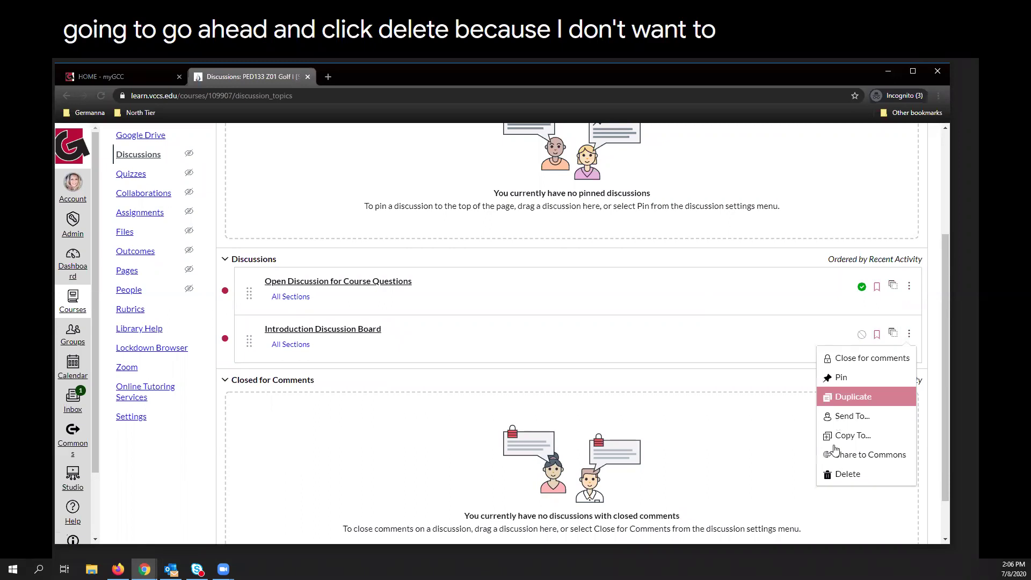
{"action": "left_click", "coordinate": [849, 478]}
{"action": "left_click", "coordinate": [604, 375]}
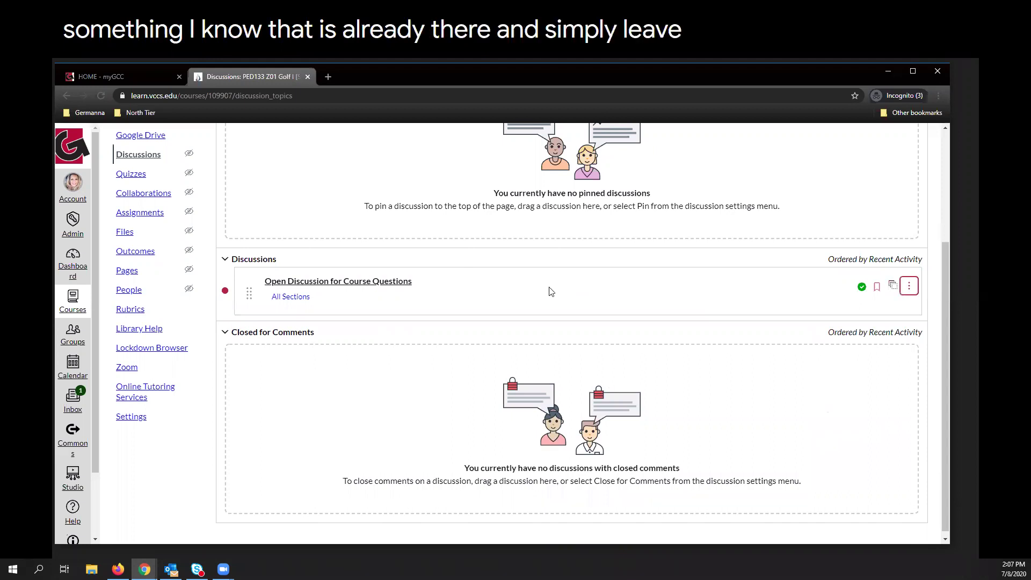
{"action": "left_click", "coordinate": [131, 174]}
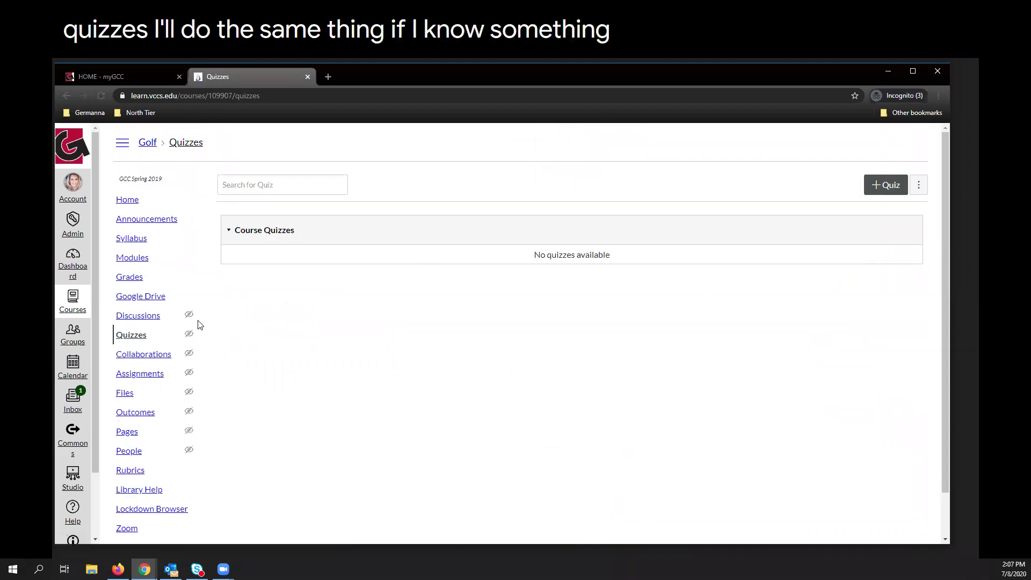
After confirming no quizzes exist, switch to the course's Assignments page.
{"action": "left_click", "coordinate": [141, 374]}
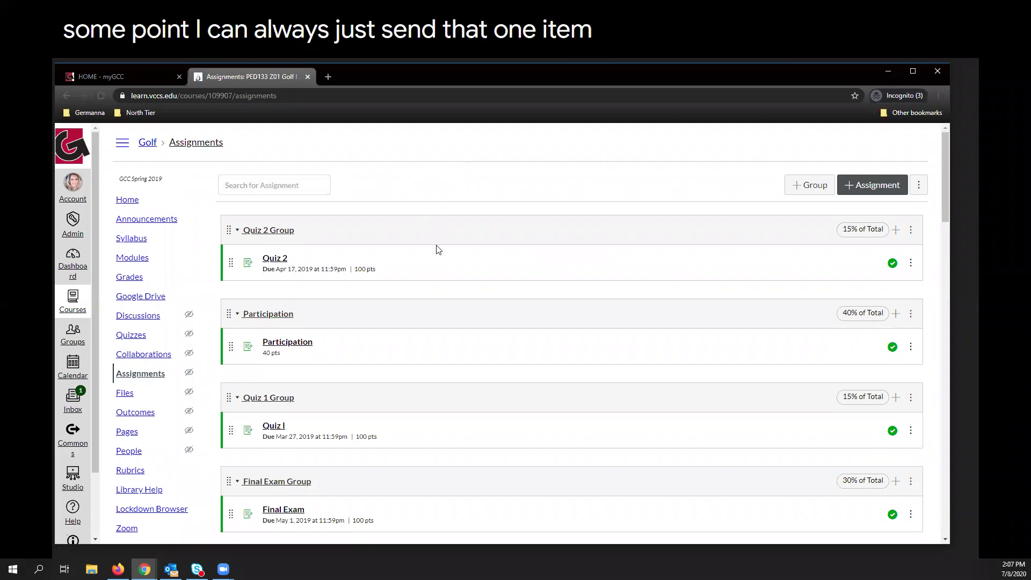
Delete the empty Paper, Presentation and ProblemSet assignment groups.
{"action": "scroll", "coordinate": [441, 253], "scroll_direction": "down", "scroll_amount": 3}
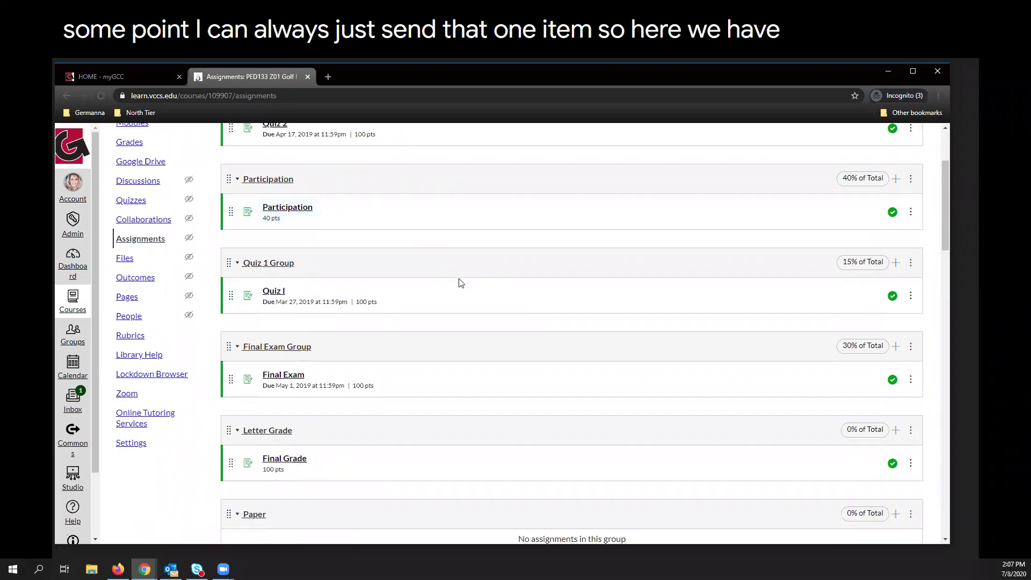
{"action": "scroll", "coordinate": [461, 283], "scroll_direction": "down", "scroll_amount": 5}
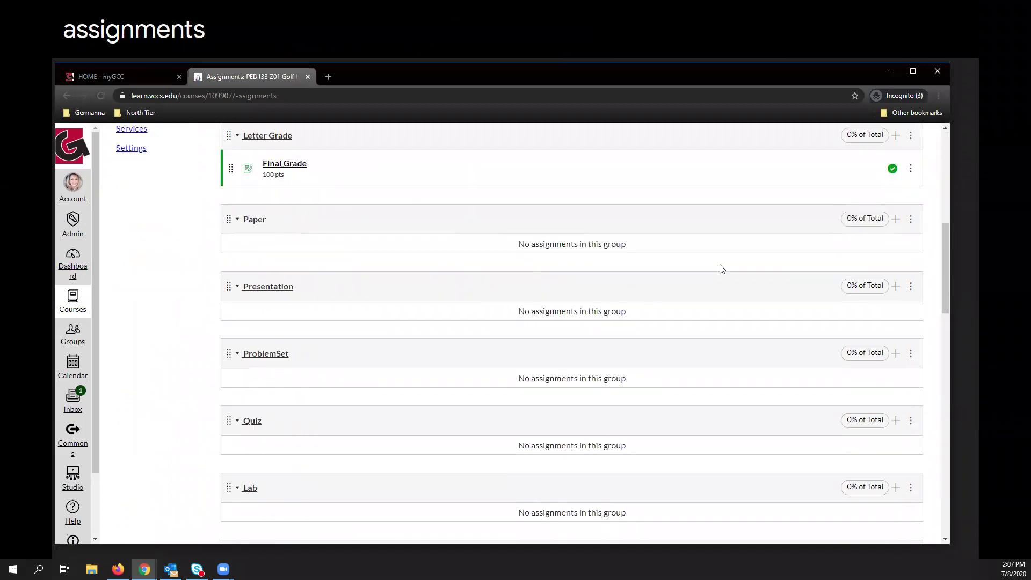
{"action": "left_click", "coordinate": [910, 222]}
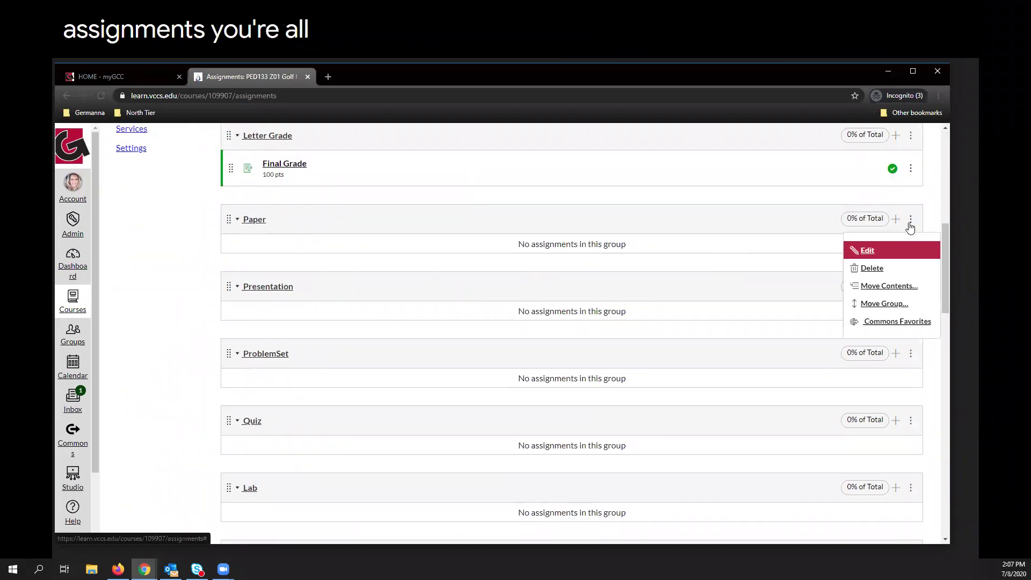
{"action": "left_click", "coordinate": [871, 268]}
{"action": "left_click", "coordinate": [553, 157]}
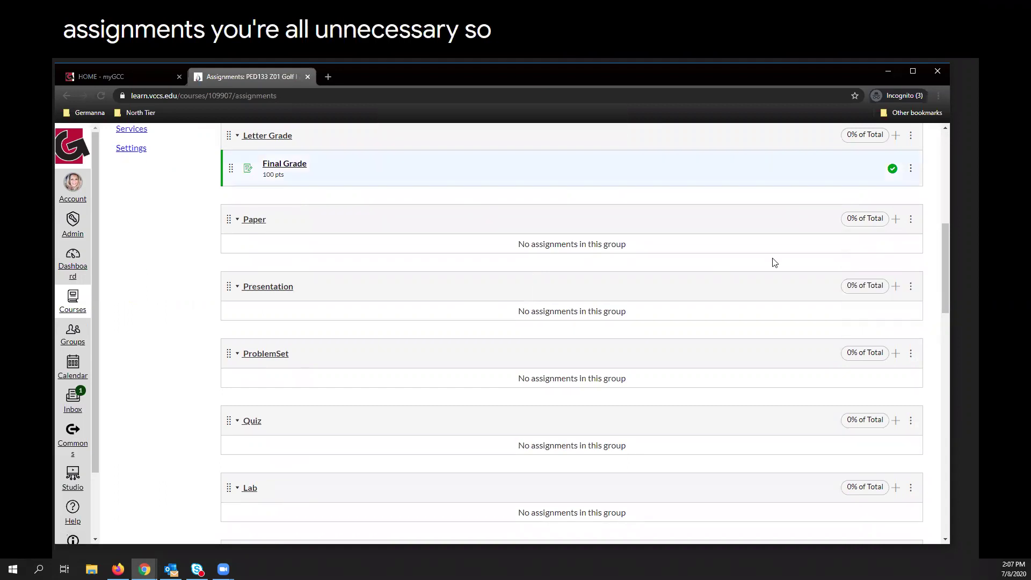
{"action": "left_click", "coordinate": [910, 221]}
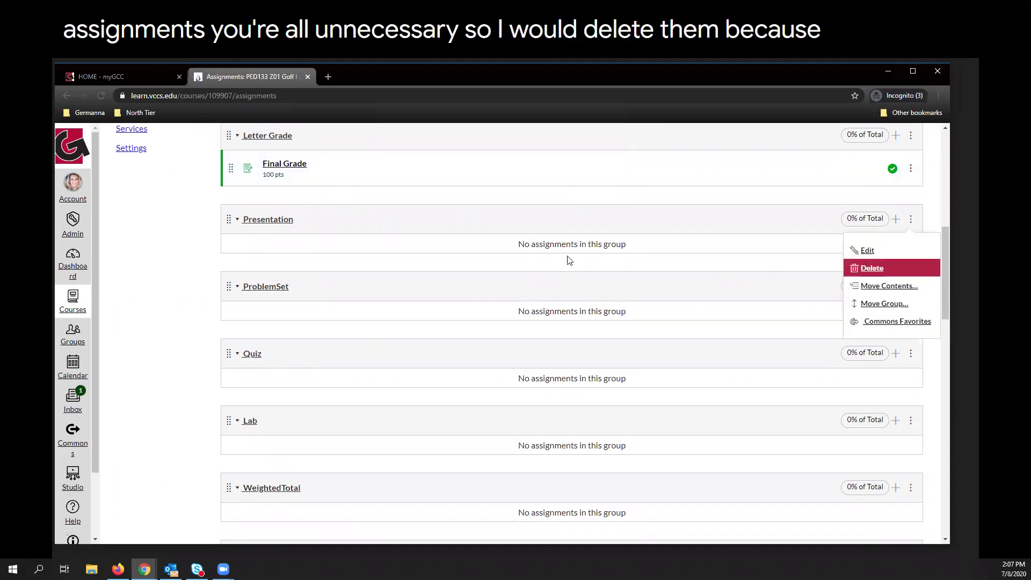
{"action": "left_click", "coordinate": [864, 268]}
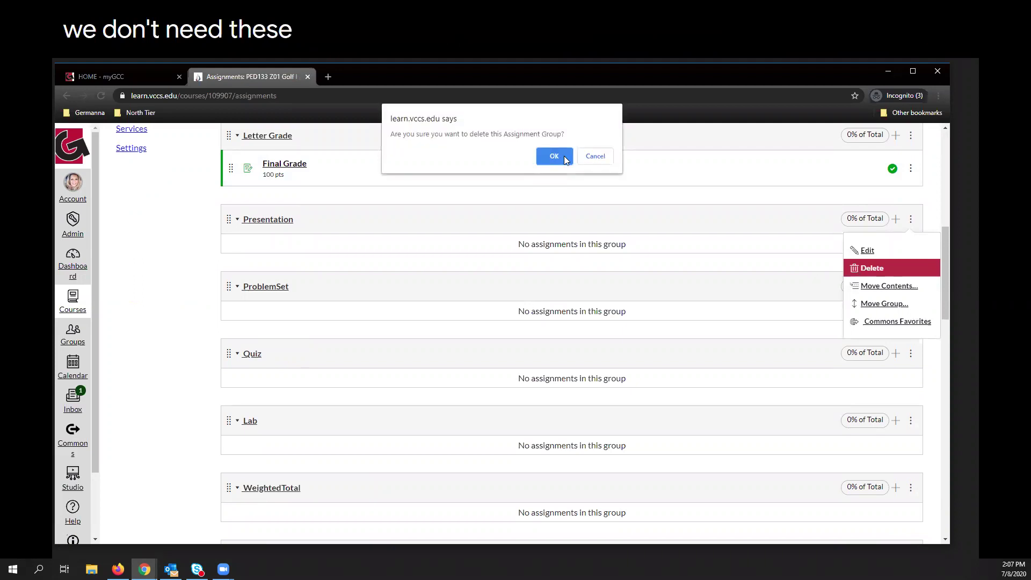
{"action": "left_click", "coordinate": [564, 156]}
{"action": "left_click", "coordinate": [911, 221]}
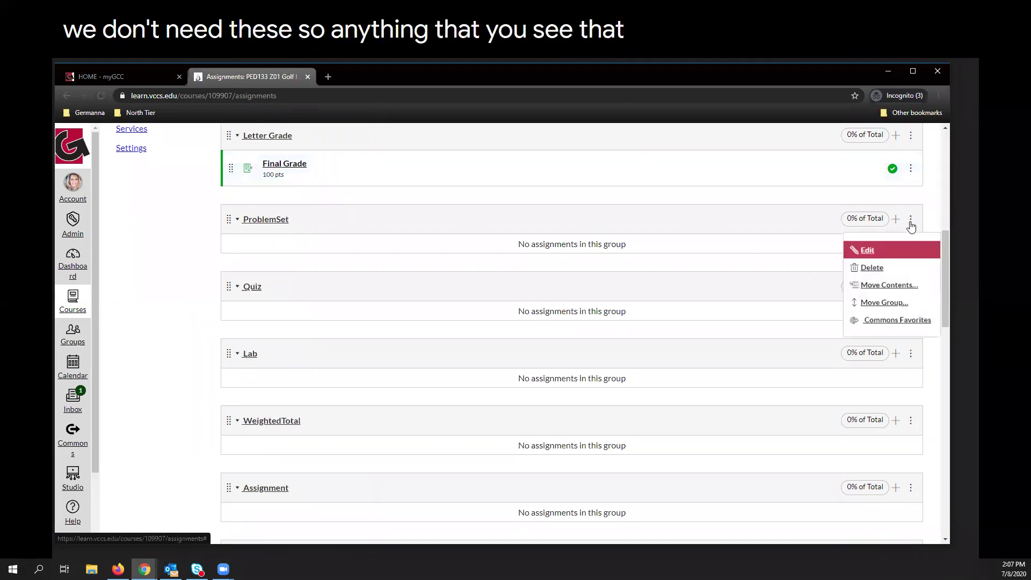
{"action": "left_click", "coordinate": [871, 268]}
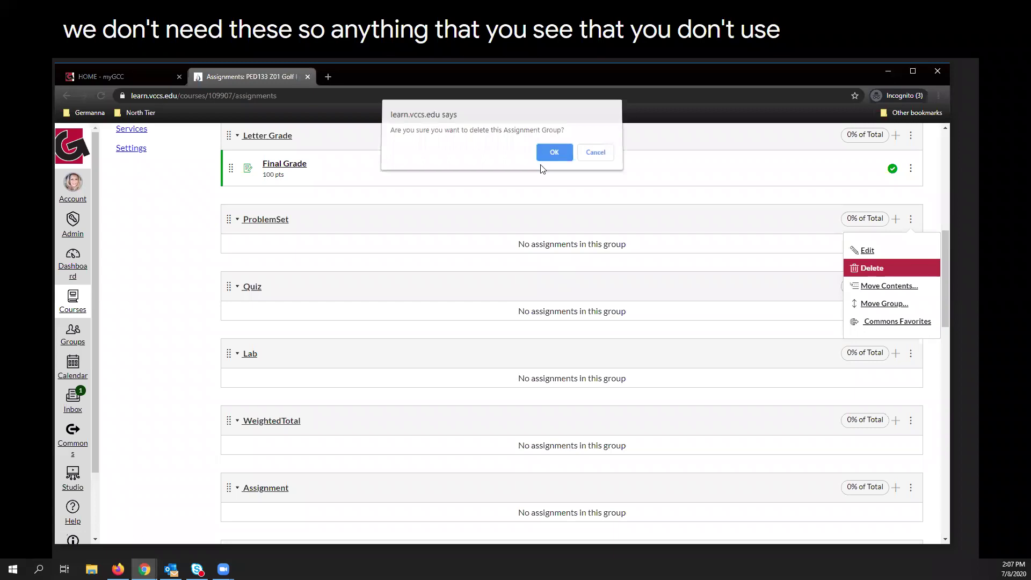
{"action": "key", "text": "Return"}
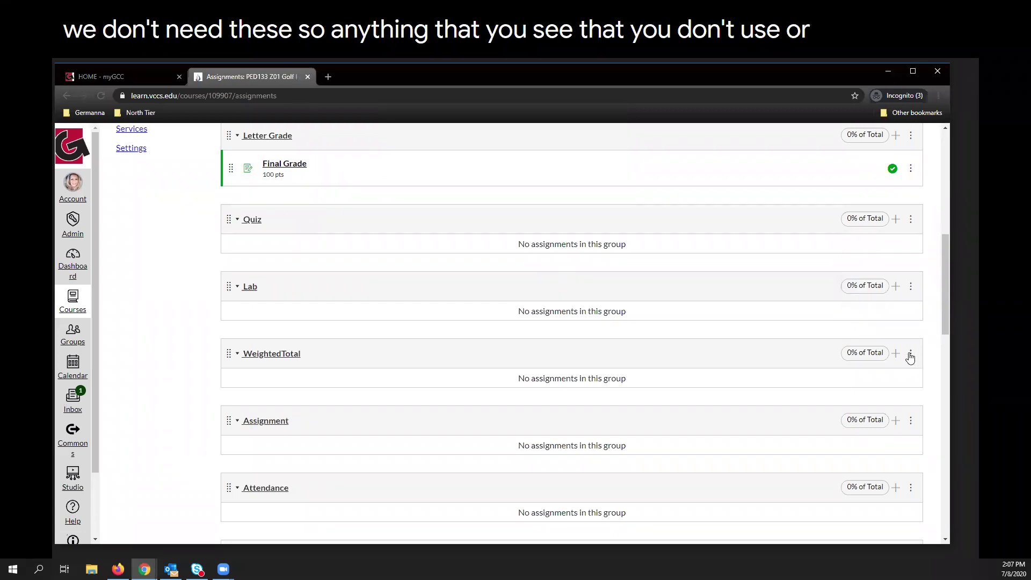
Delete the empty WeightedTotal and Lab assignment groups.
{"action": "left_click", "coordinate": [911, 355]}
{"action": "left_click", "coordinate": [872, 402]}
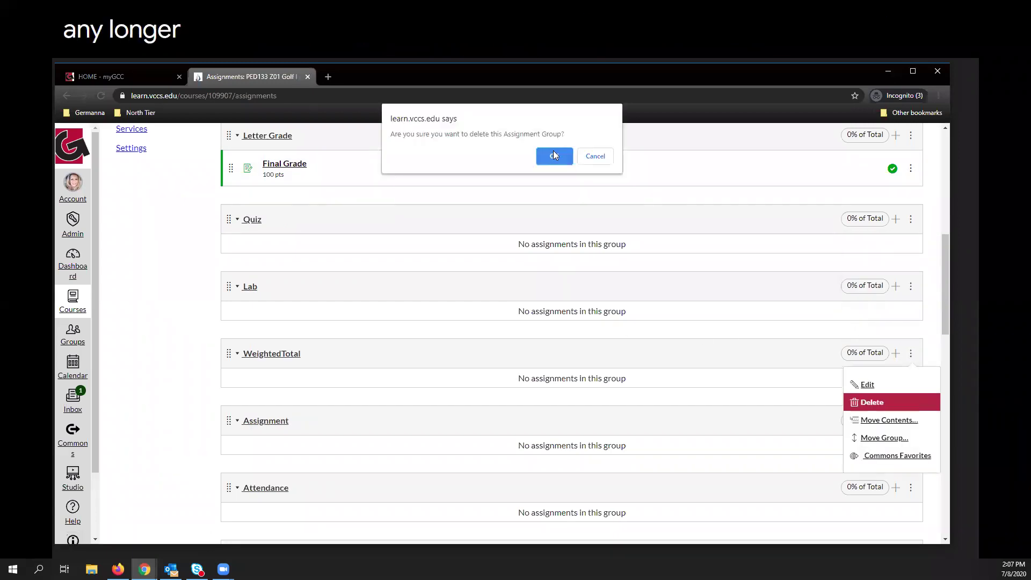
{"action": "left_click", "coordinate": [556, 158]}
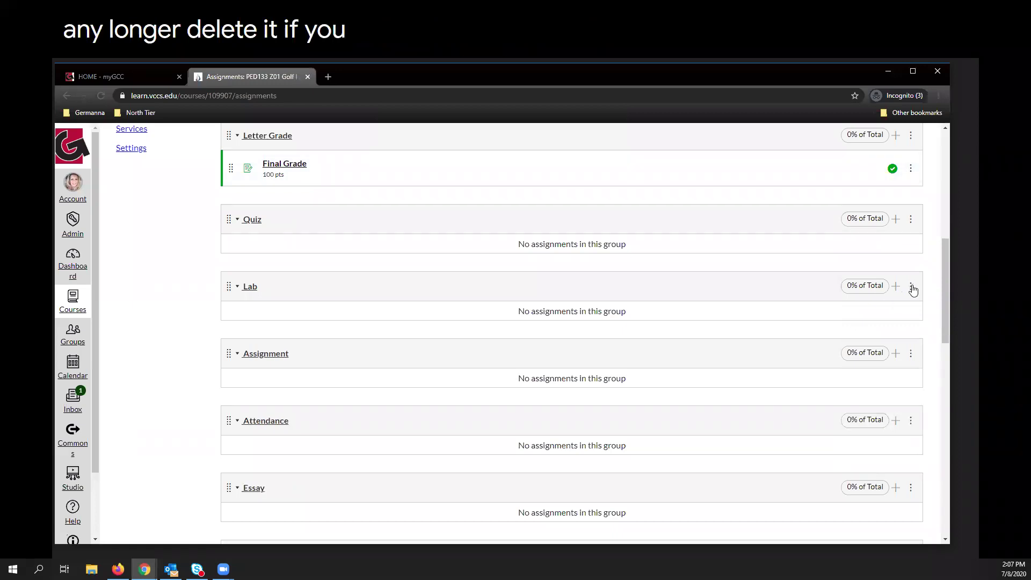
{"action": "left_click", "coordinate": [911, 287]}
{"action": "left_click", "coordinate": [872, 334]}
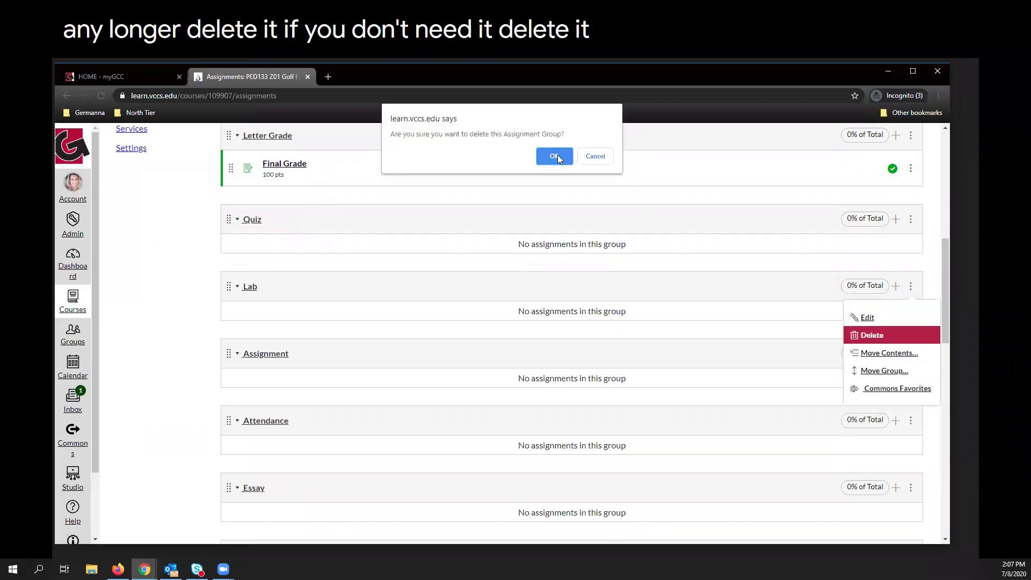
{"action": "left_click", "coordinate": [558, 156]}
Delete the empty Quiz, Attendance and FinalExam assignment groups.
{"action": "left_click", "coordinate": [911, 219]}
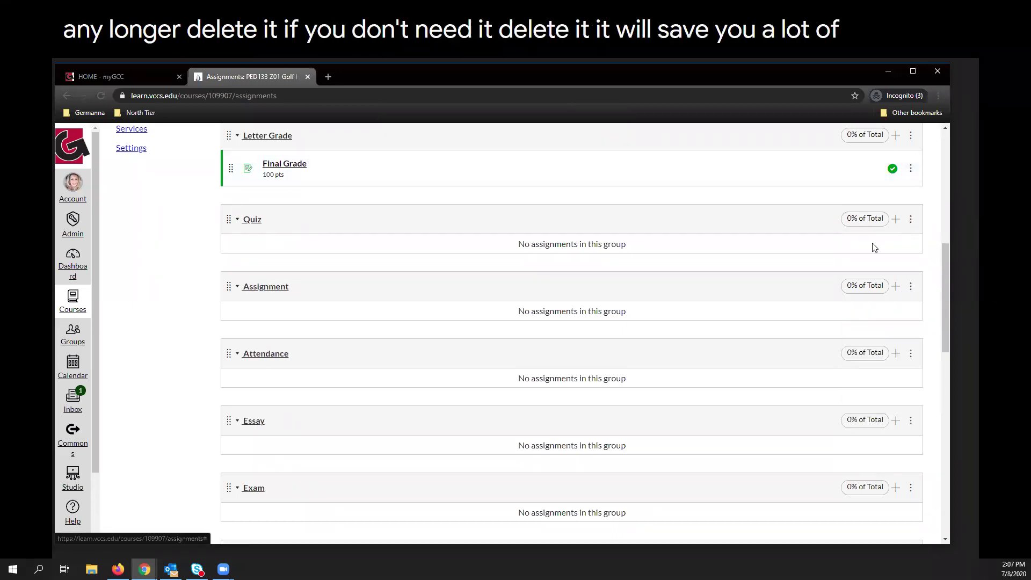
{"action": "left_click", "coordinate": [872, 268]}
{"action": "left_click", "coordinate": [555, 157]}
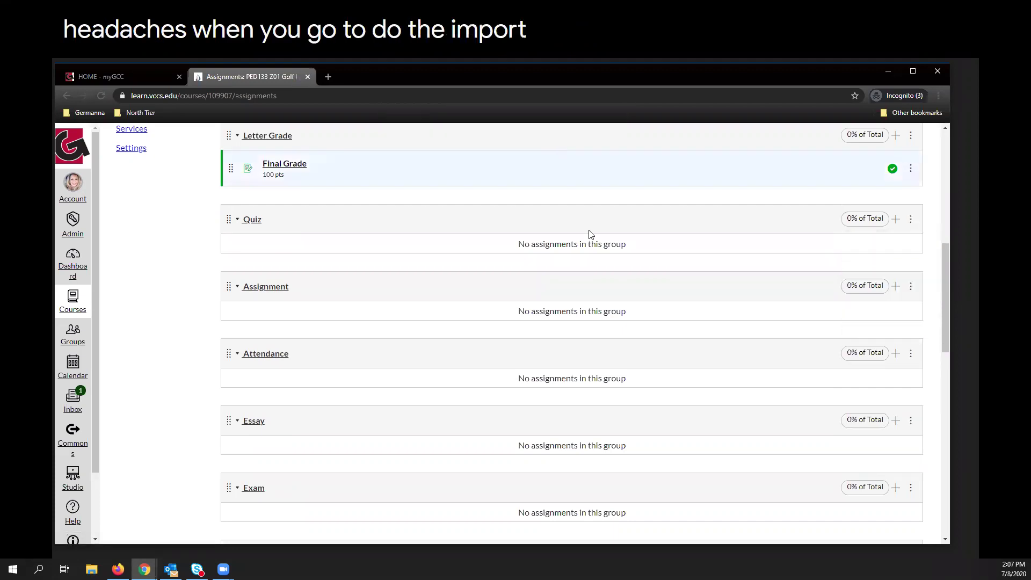
{"action": "left_click", "coordinate": [911, 286]}
{"action": "left_click", "coordinate": [873, 334]}
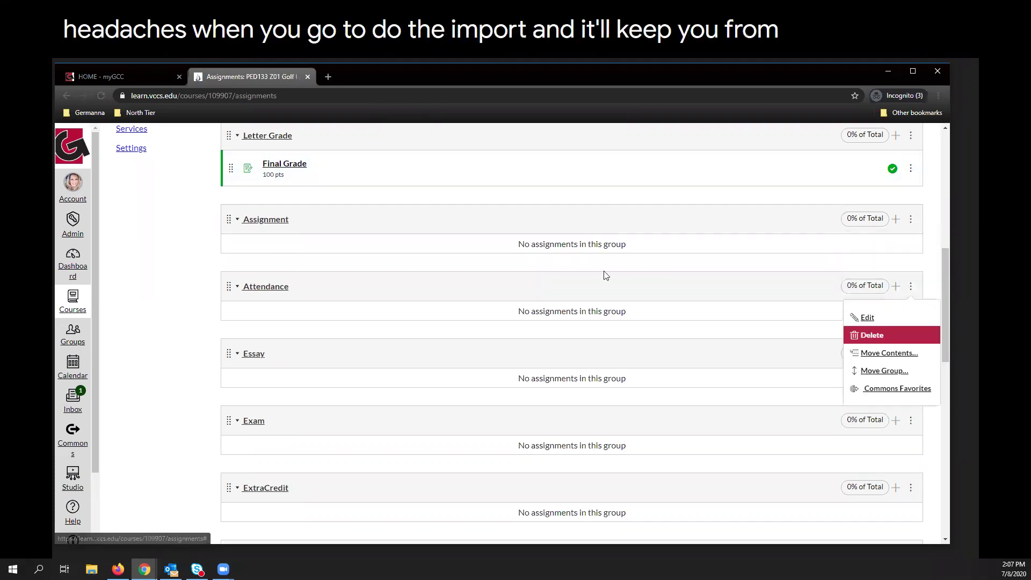
{"action": "left_click", "coordinate": [554, 156]}
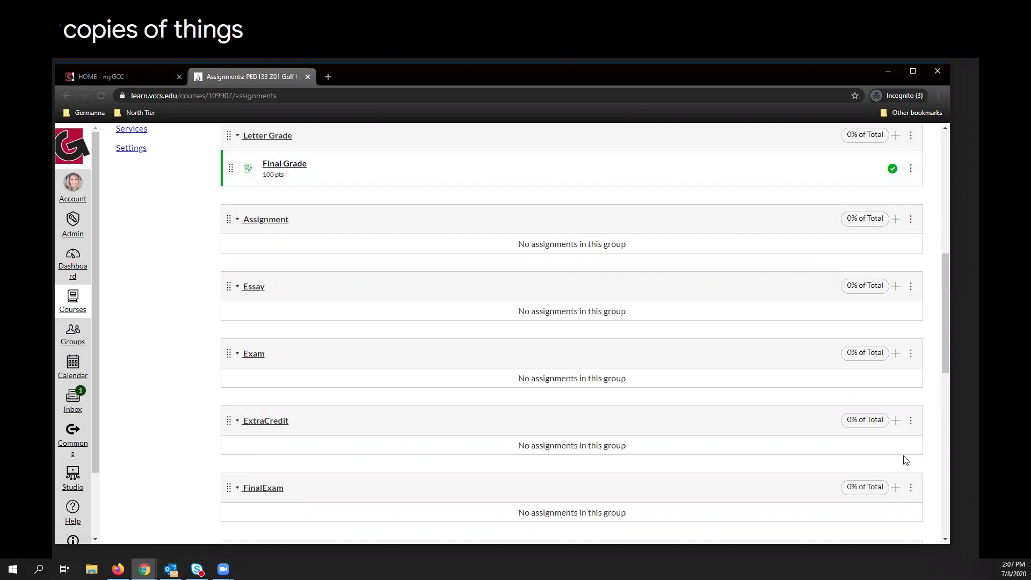
{"action": "left_click", "coordinate": [911, 488]}
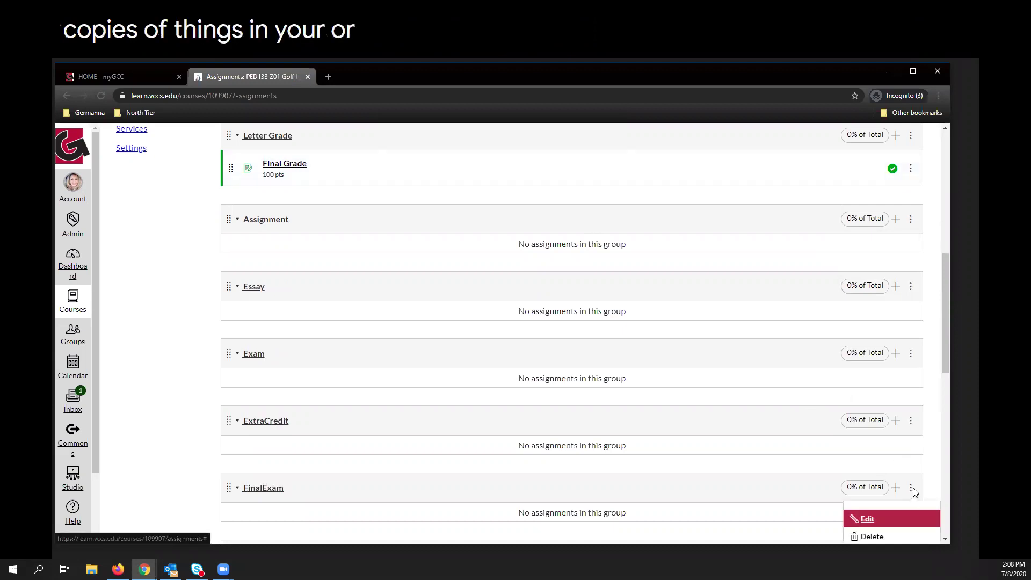
{"action": "left_click", "coordinate": [865, 536]}
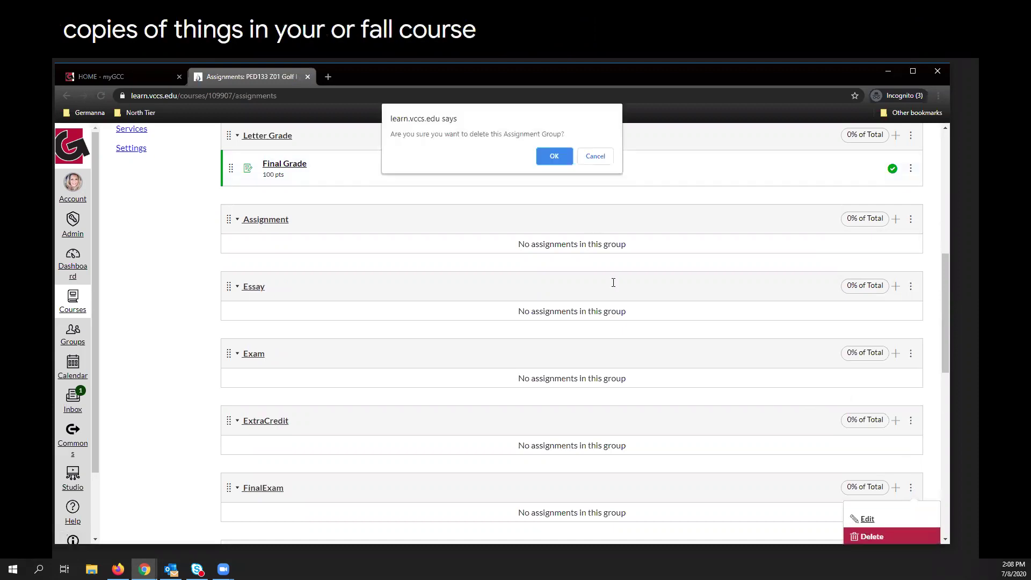
{"action": "left_click", "coordinate": [555, 156]}
{"action": "scroll", "coordinate": [586, 399], "scroll_direction": "up", "scroll_amount": 3}
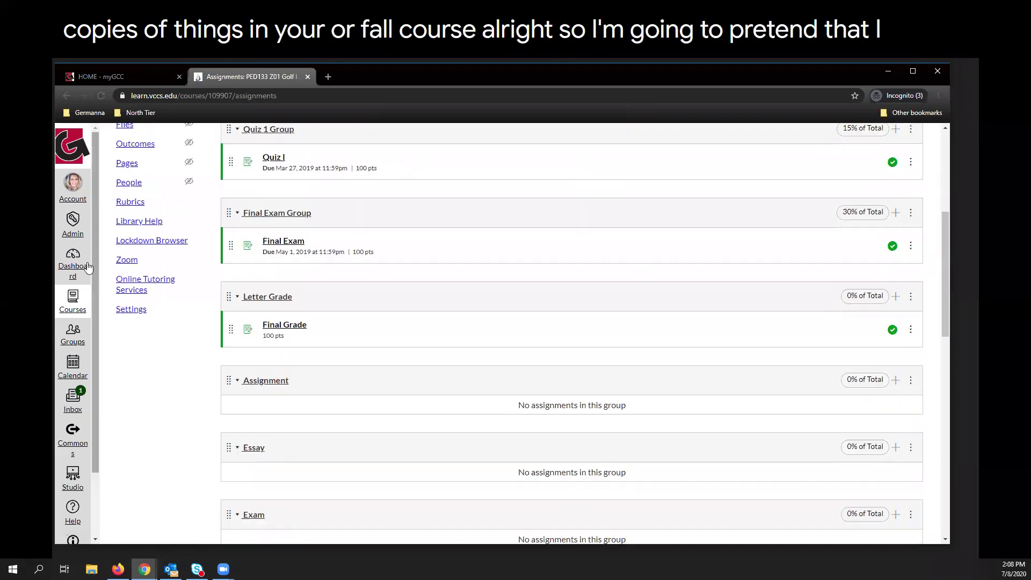
Go to the course home and use View All Pages to list every page.
{"action": "scroll", "coordinate": [133, 224], "scroll_direction": "up", "scroll_amount": 1}
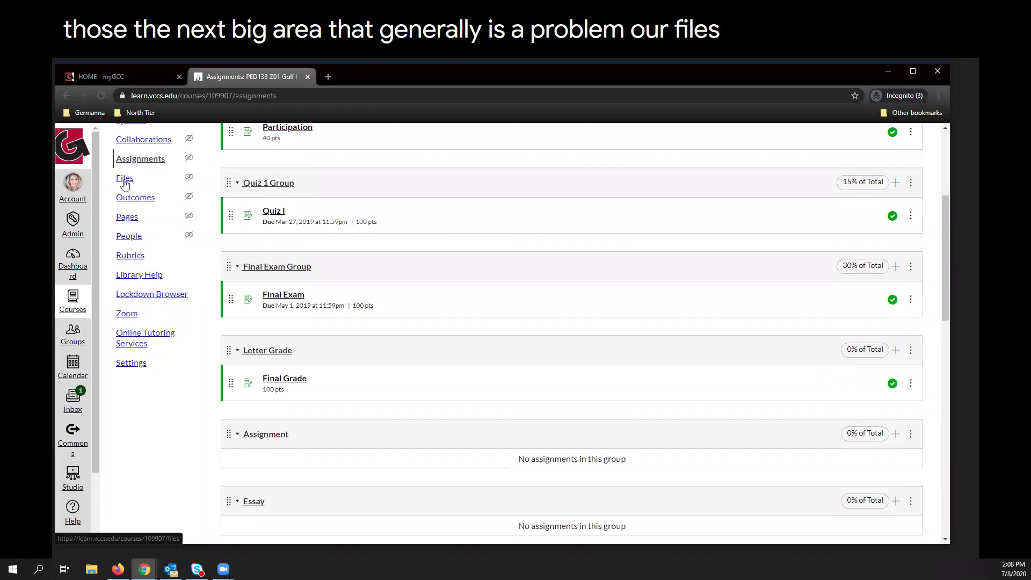
{"action": "left_click", "coordinate": [127, 218]}
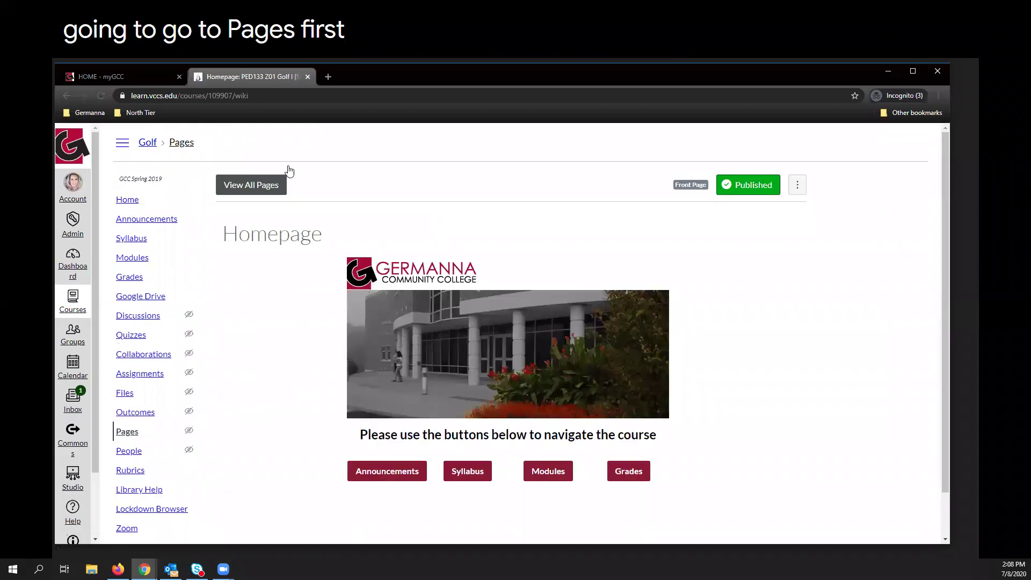
{"action": "left_click", "coordinate": [258, 187]}
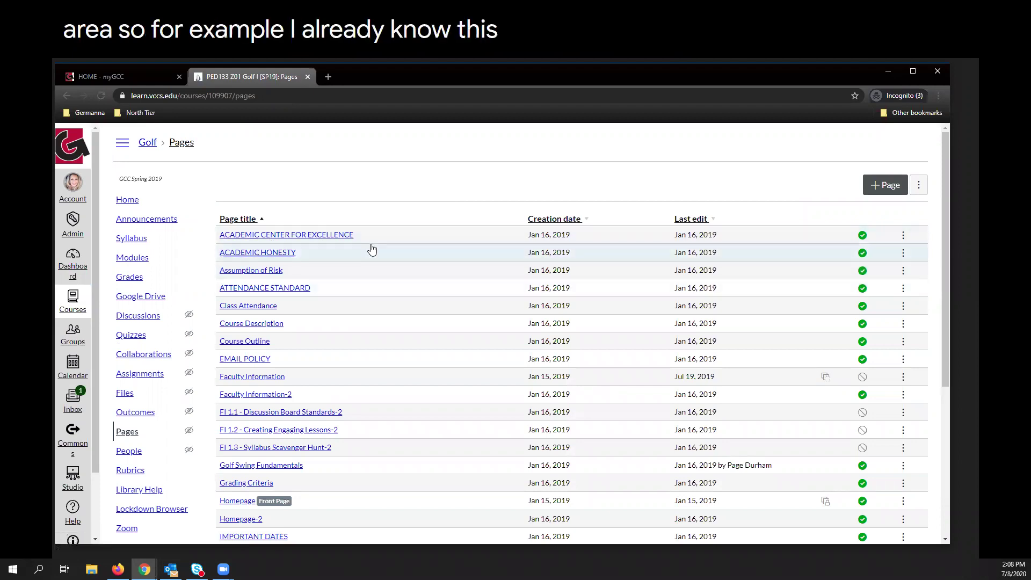
Delete the ACADEMIC CENTER FOR EXCELLENCE, ACADEMIC HONESTY, ATTENDANCE STANDARD and Class Attendance pages.
{"action": "left_click", "coordinate": [903, 236]}
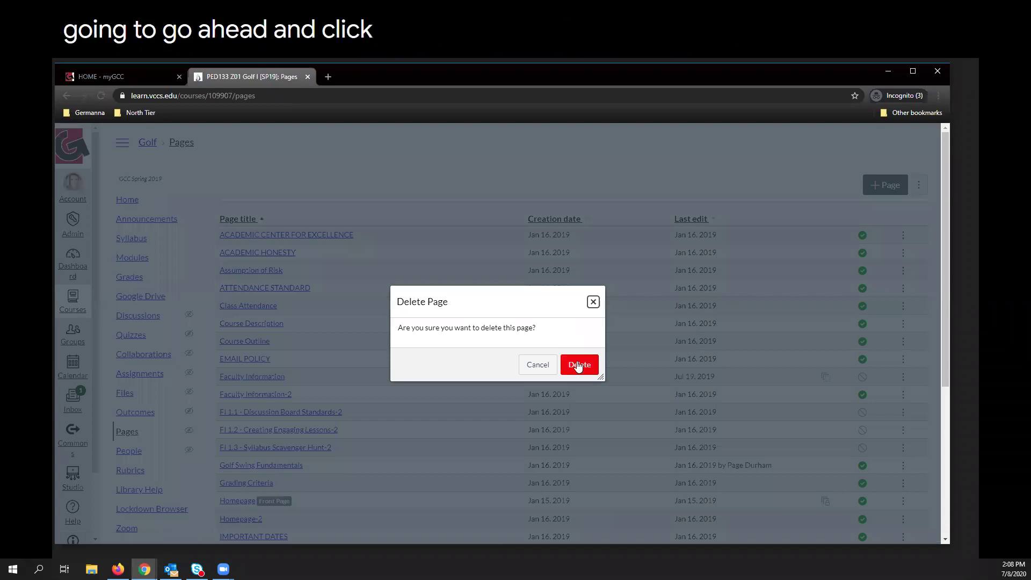
{"action": "left_click", "coordinate": [577, 361]}
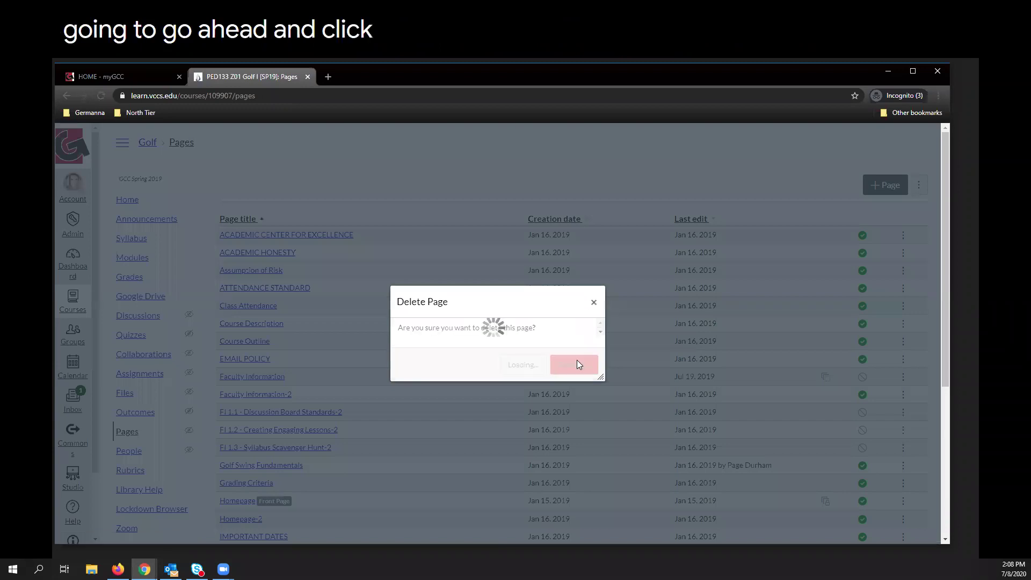
{"action": "left_click", "coordinate": [903, 237]}
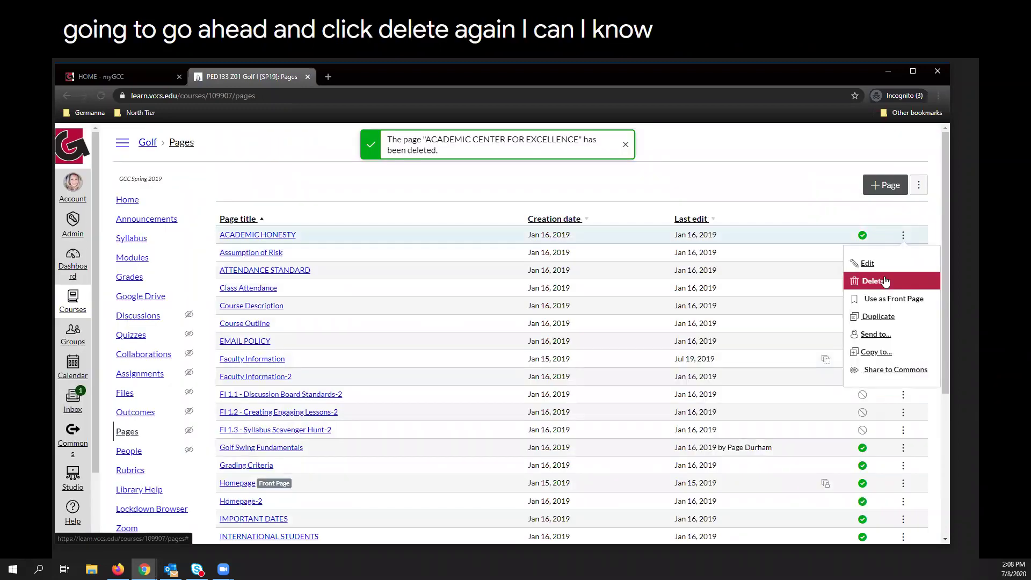
{"action": "left_click", "coordinate": [873, 279]}
{"action": "left_click", "coordinate": [579, 365]}
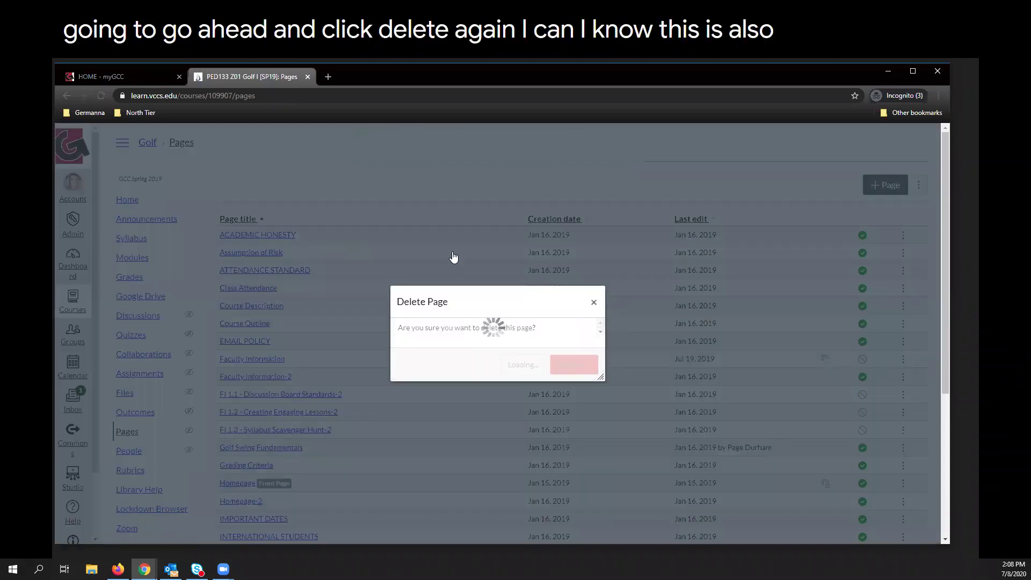
{"action": "left_click", "coordinate": [903, 253]}
{"action": "left_click", "coordinate": [878, 302]}
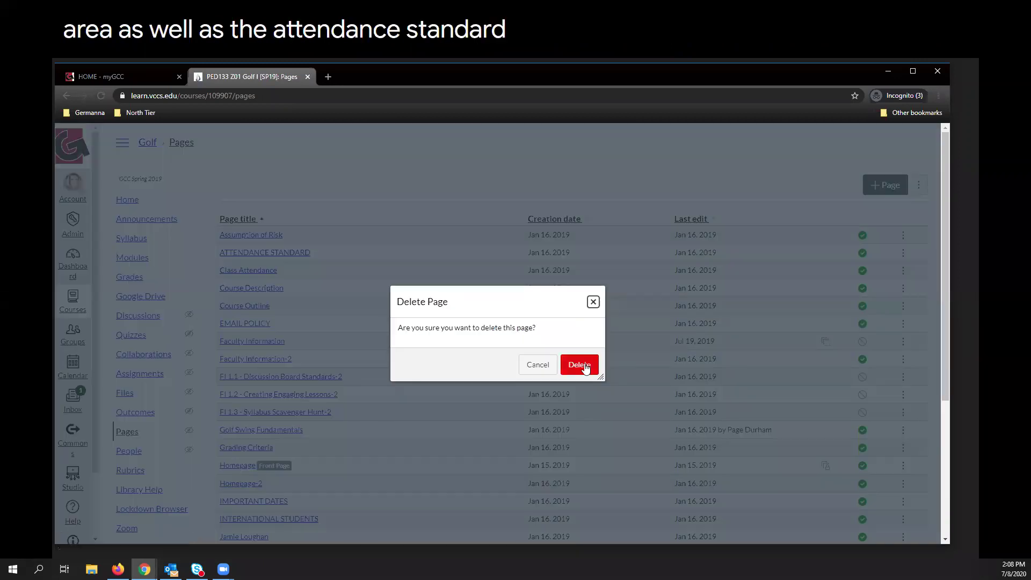
{"action": "left_click", "coordinate": [586, 364]}
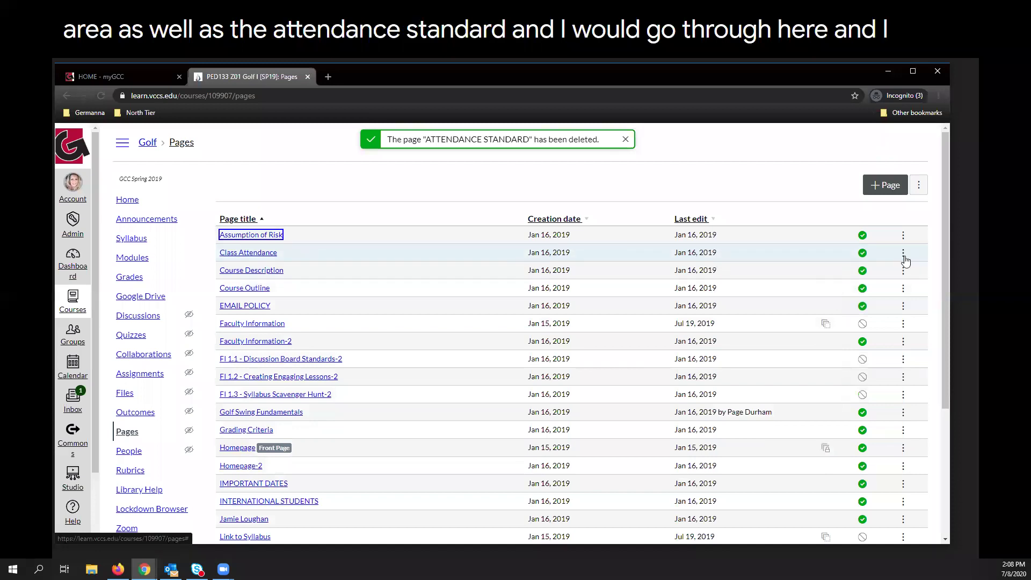
{"action": "left_click", "coordinate": [903, 252]}
{"action": "left_click", "coordinate": [883, 300]}
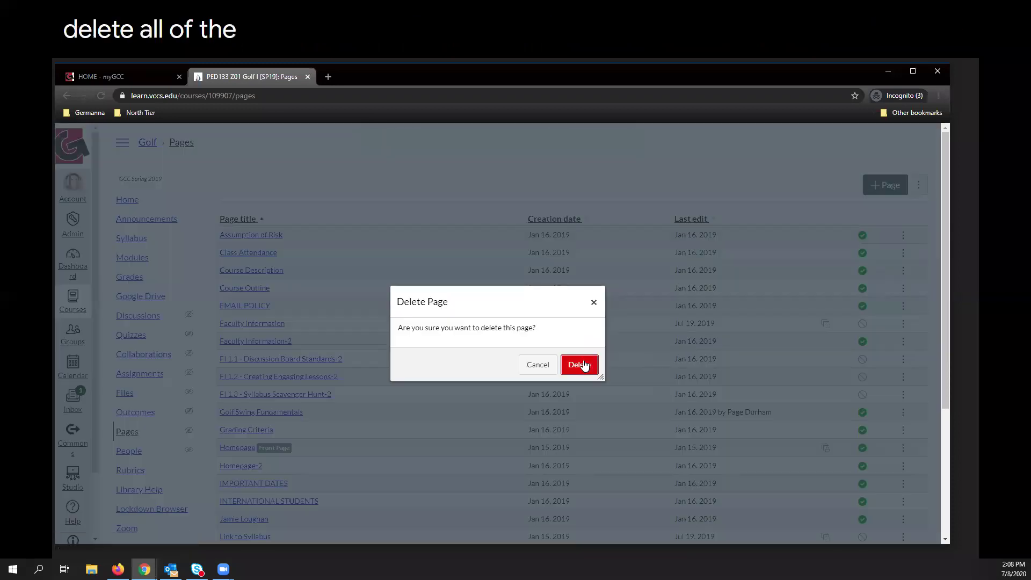
{"action": "left_click", "coordinate": [584, 363]}
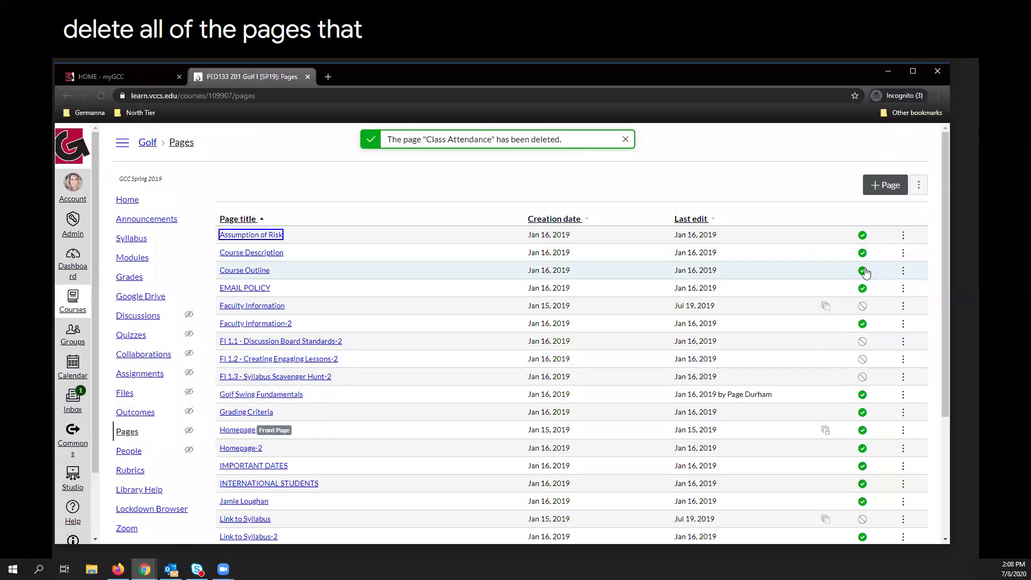
Delete the Course Outline, Faculty Information-2 and Homepage-2 pages.
{"action": "left_click", "coordinate": [903, 271]}
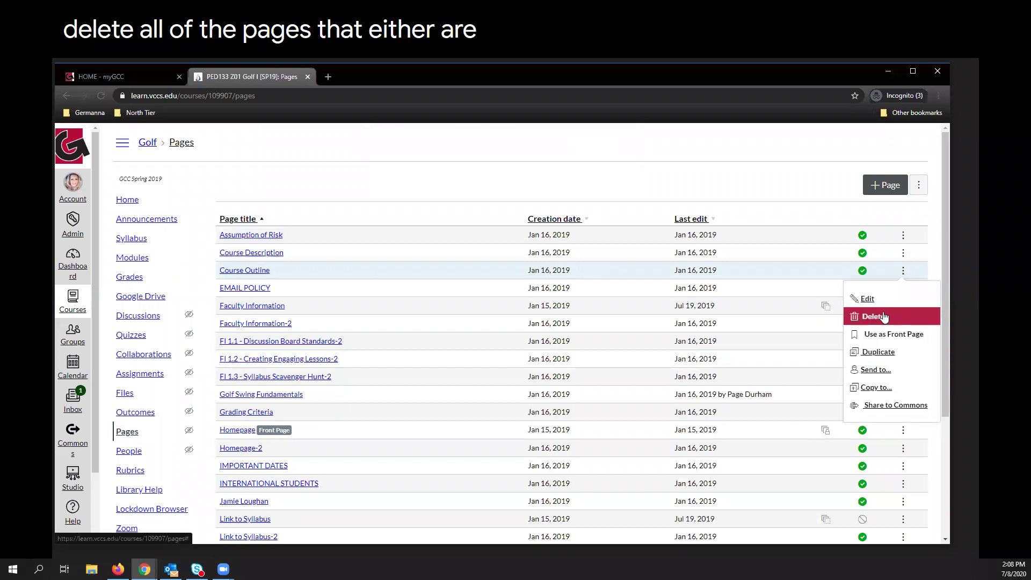
{"action": "left_click", "coordinate": [883, 317]}
{"action": "left_click", "coordinate": [570, 360]}
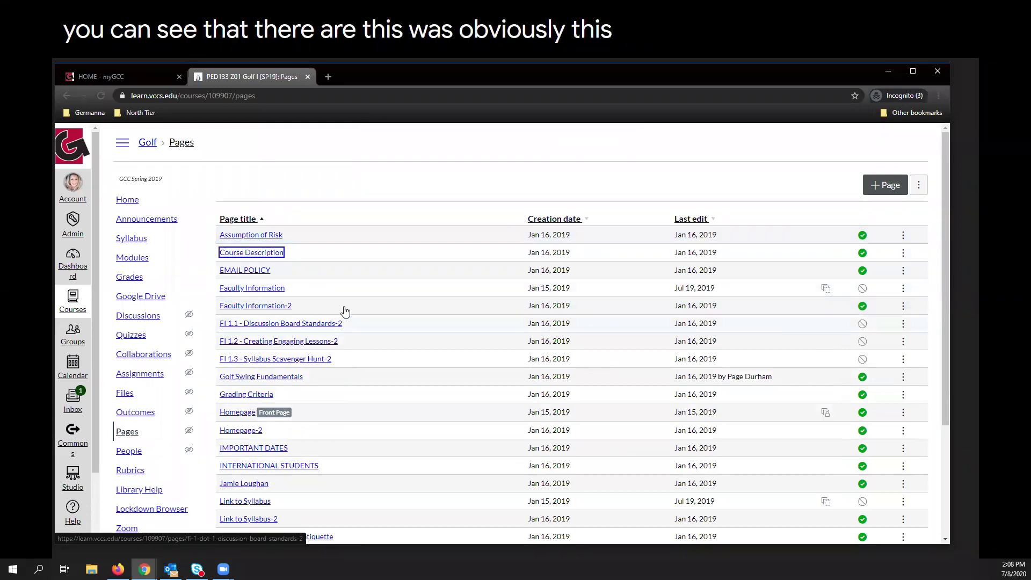
{"action": "left_click", "coordinate": [903, 306]}
{"action": "left_click", "coordinate": [891, 350]}
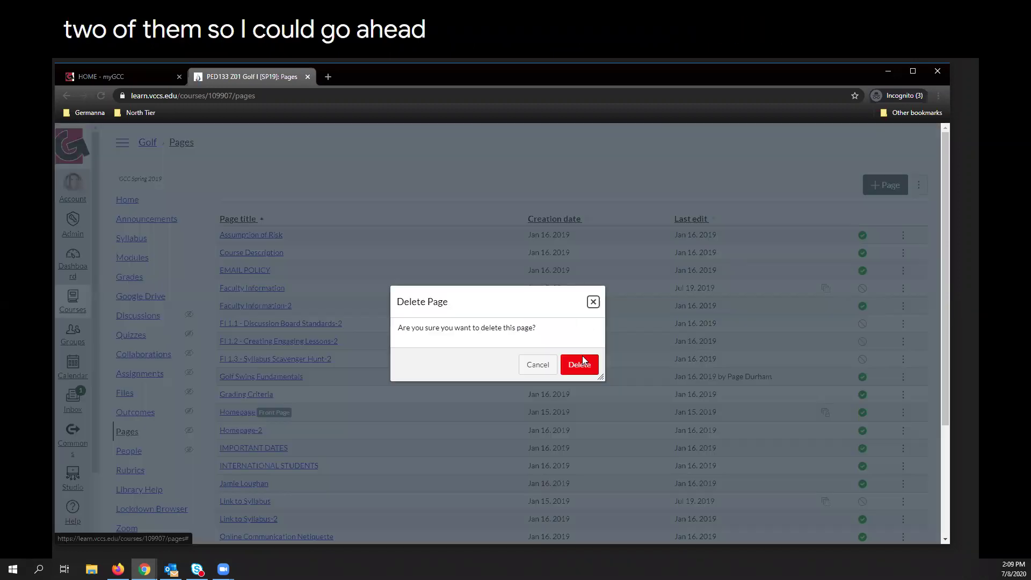
{"action": "left_click", "coordinate": [581, 361]}
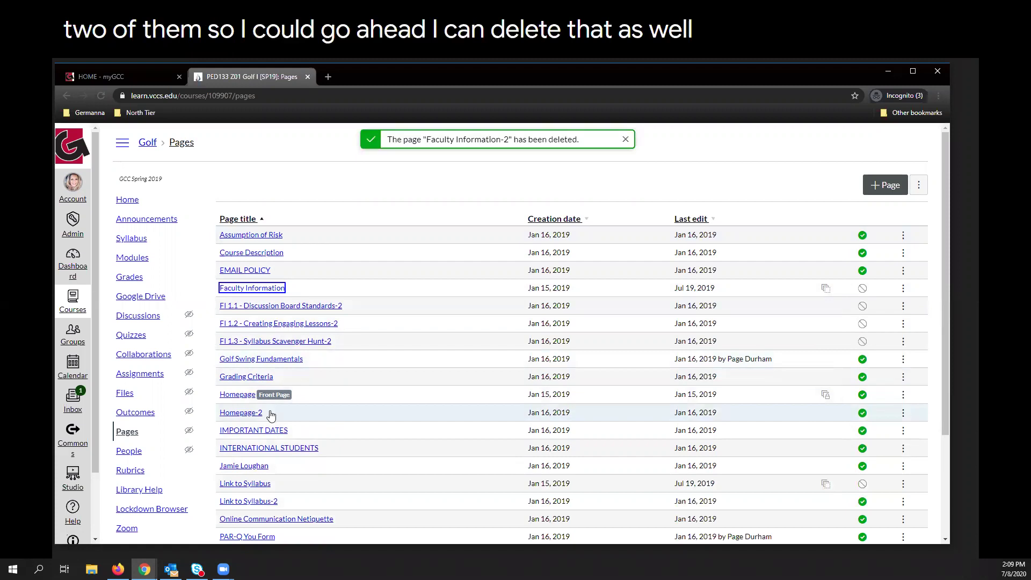
{"action": "left_click", "coordinate": [903, 413]}
{"action": "key", "text": "Escape"}
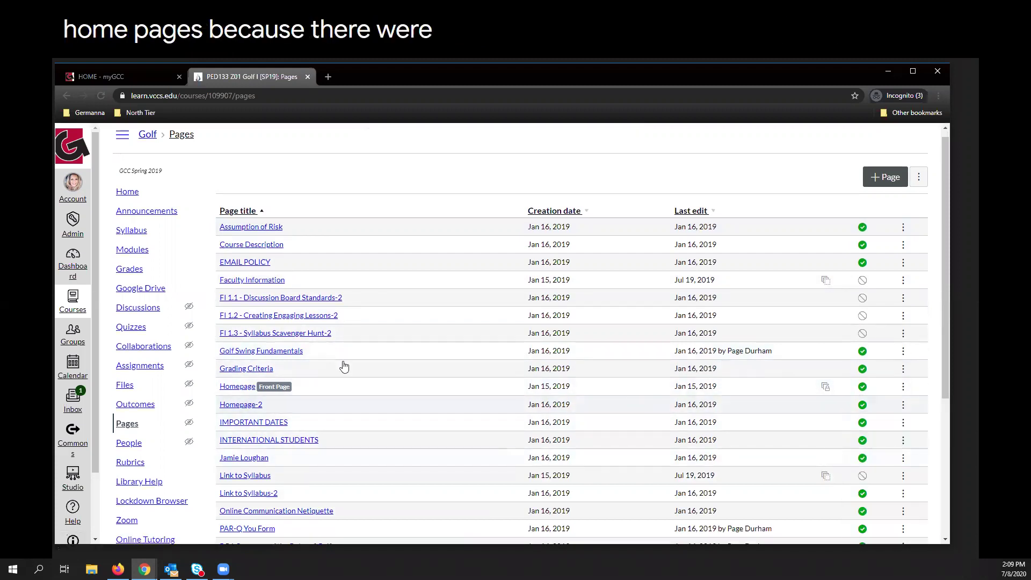
{"action": "left_click", "coordinate": [906, 407]}
{"action": "left_click", "coordinate": [886, 452]}
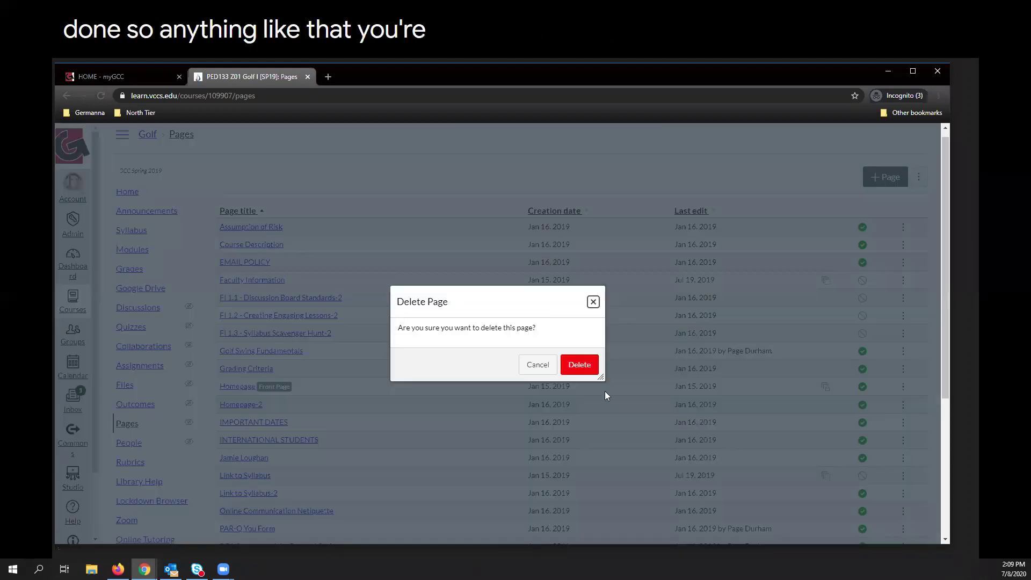
{"action": "left_click", "coordinate": [580, 365]}
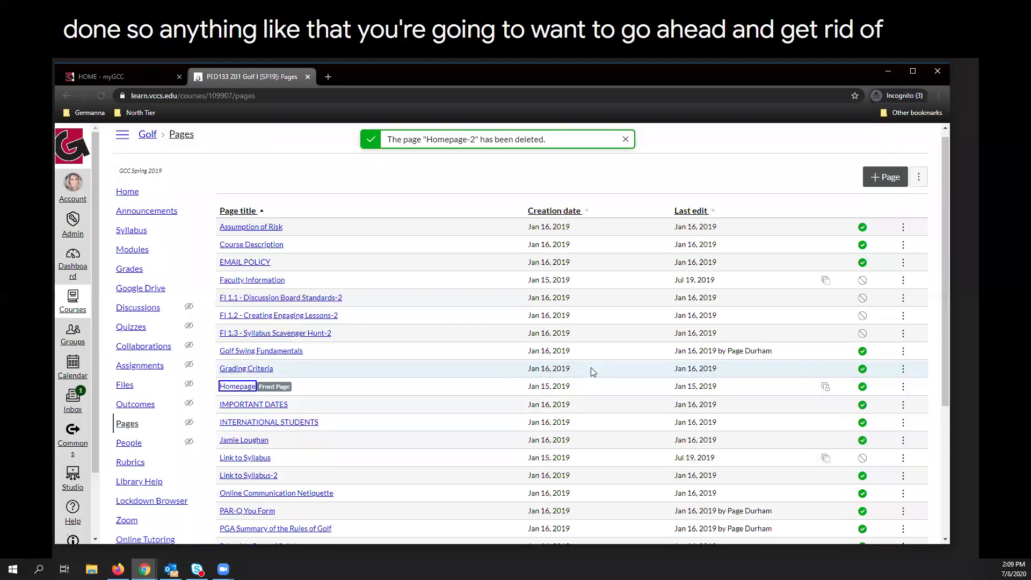
Scroll the Pages list and open the ⋮ options for the Privacy and Accessibility Policies page.
{"action": "scroll", "coordinate": [592, 368], "scroll_direction": "down", "scroll_amount": 1}
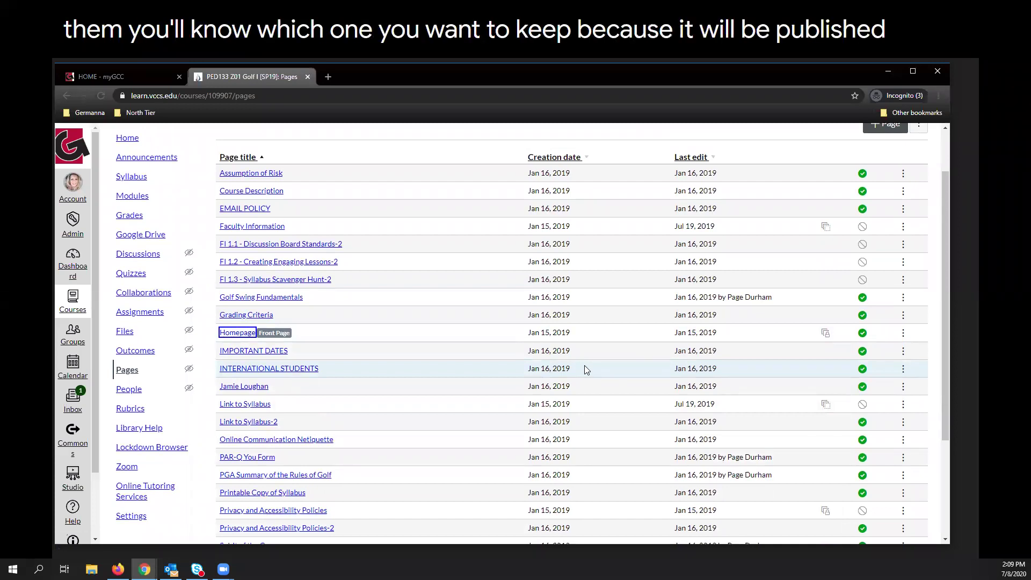
{"action": "scroll", "coordinate": [585, 364], "scroll_direction": "down", "scroll_amount": 2}
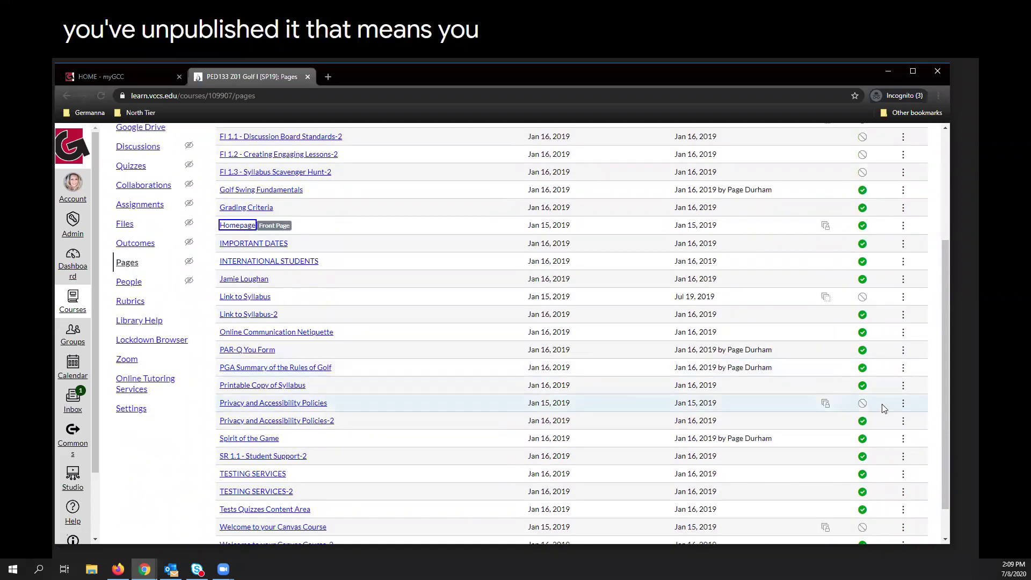
{"action": "left_click", "coordinate": [903, 403]}
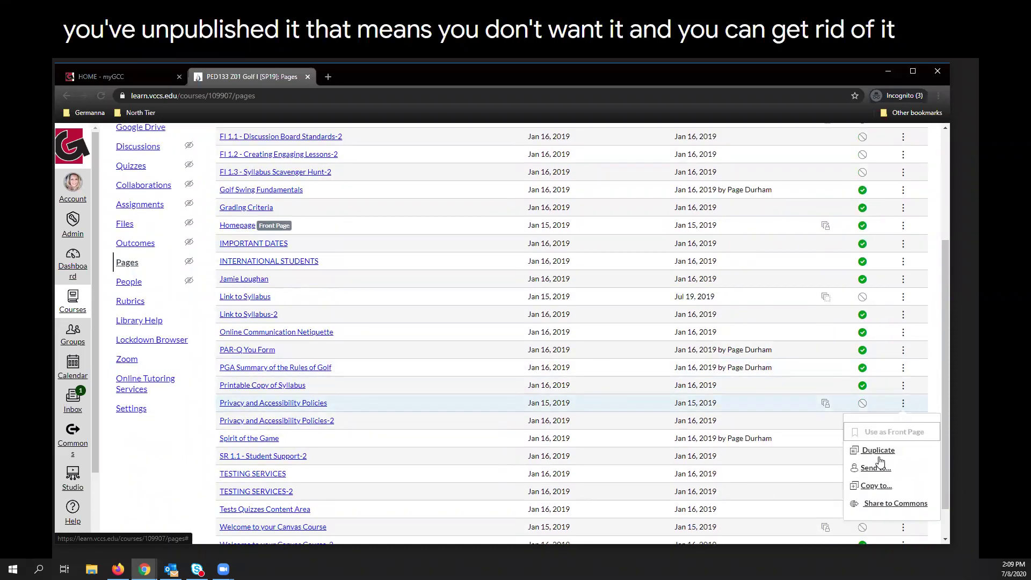
{"action": "scroll", "coordinate": [555, 395], "scroll_direction": "down", "scroll_amount": 1}
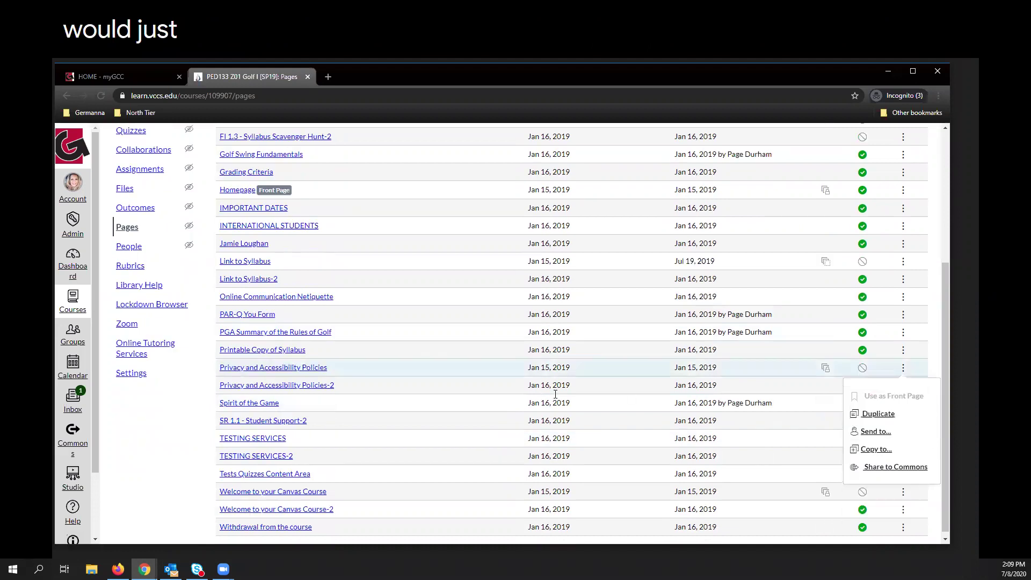
{"action": "scroll", "coordinate": [720, 384], "scroll_direction": "down", "scroll_amount": 1}
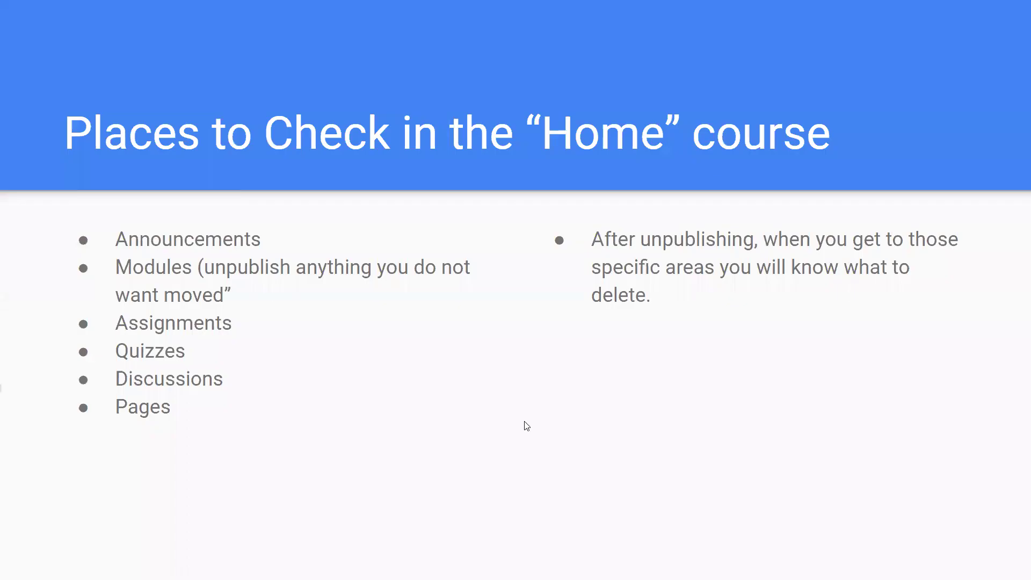
Back on slide 5 of the Google Slides presentation, turn on captions.
{"action": "left_click", "coordinate": [264, 555]}
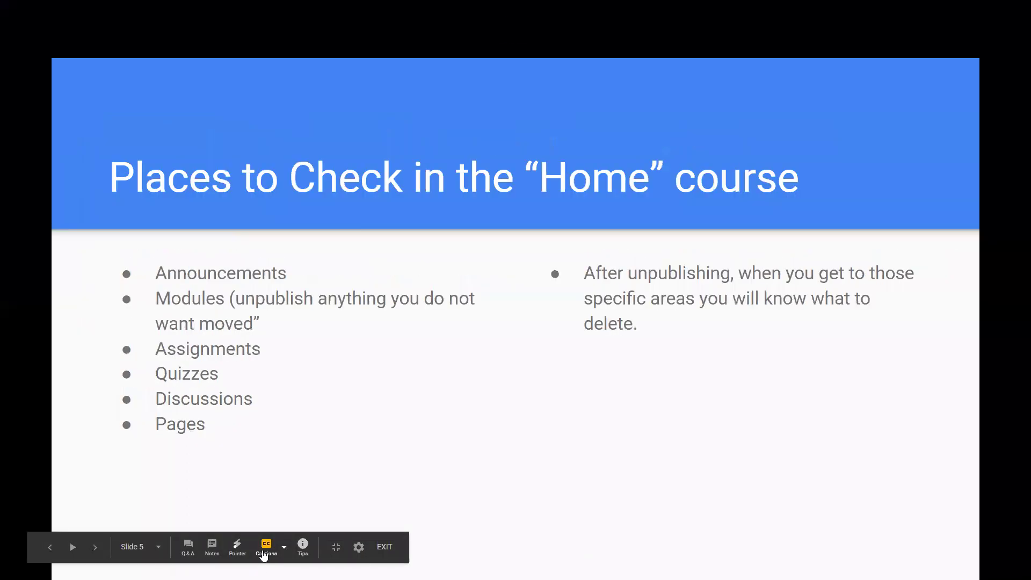
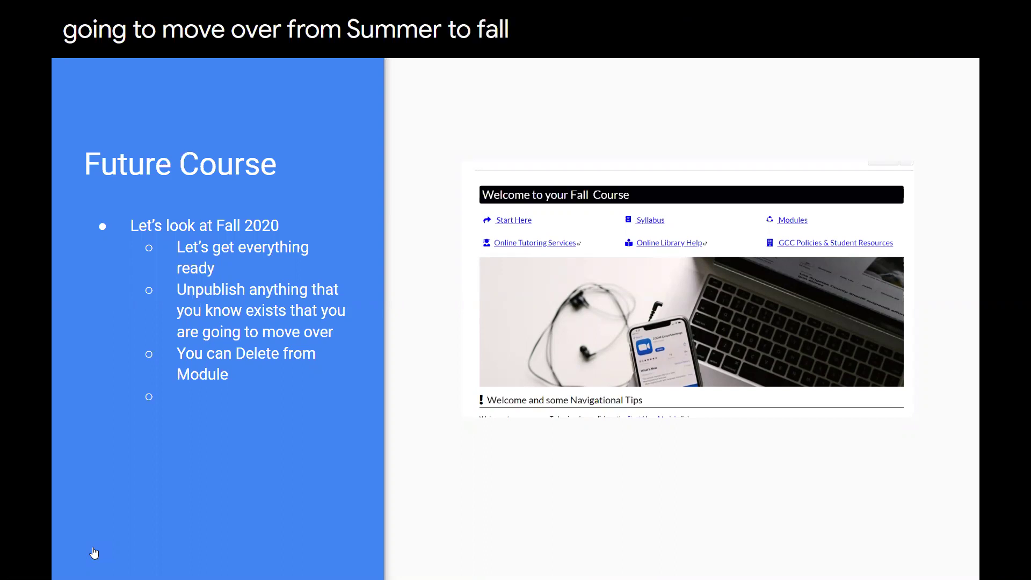
Finish presenting the Future Course slide and switch to the Canvas dashboard of 14 published courses.
{"action": "mouse_move", "coordinate": [94, 553]}
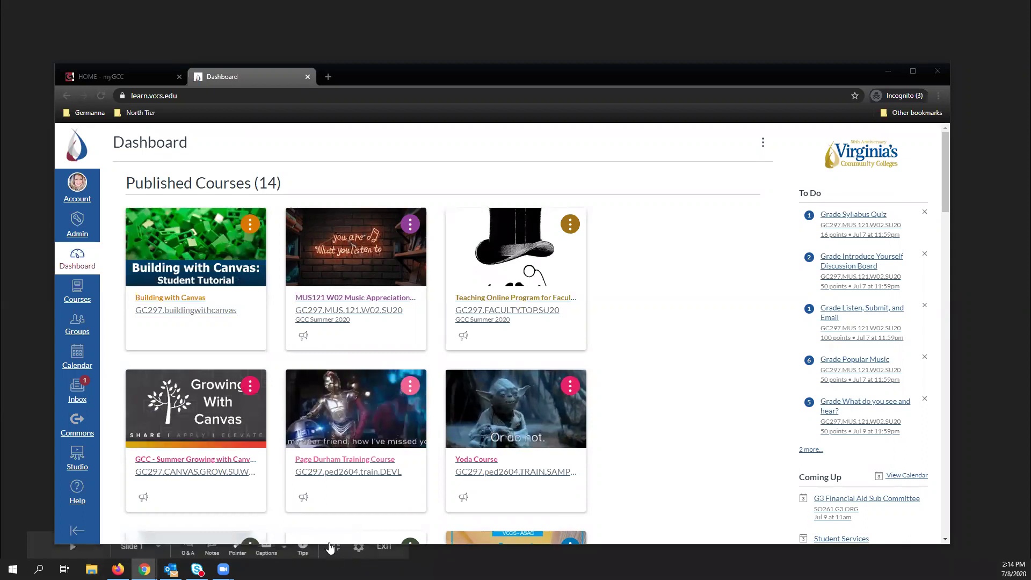
Turn on live captions, then open the GC297.COURSE.FA20.TMPL Fall template course.
{"action": "left_click", "coordinate": [266, 558]}
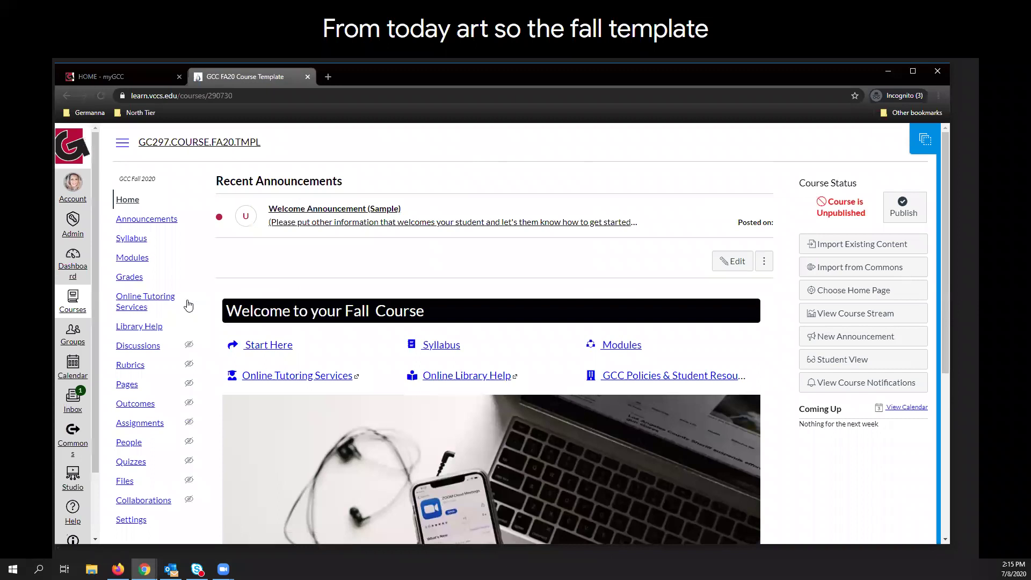
In the Fall template's Announcements, open the Welcome Announcement (Sample) with its red placeholder text.
{"action": "left_click", "coordinate": [158, 222]}
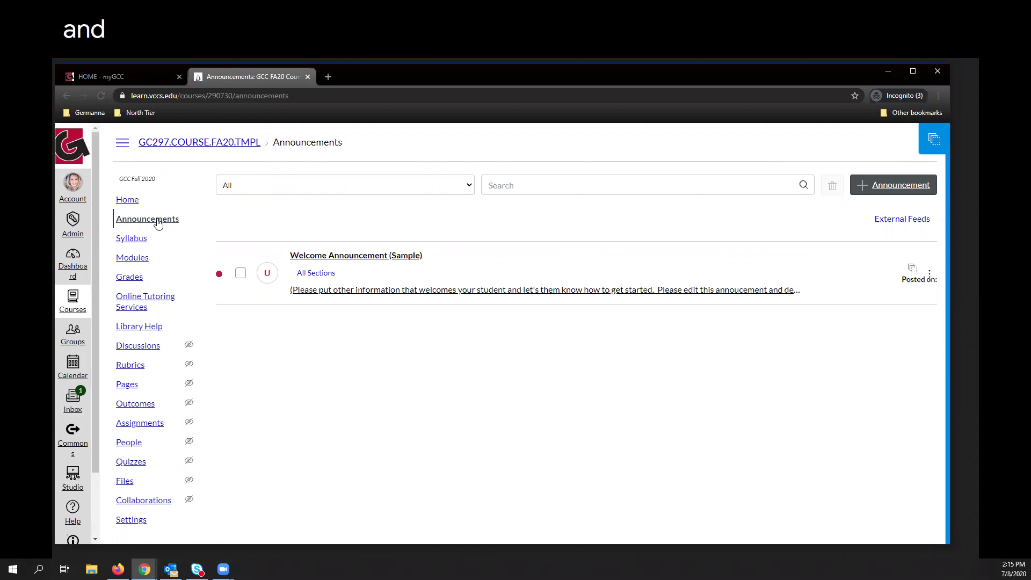
{"action": "left_click", "coordinate": [375, 263]}
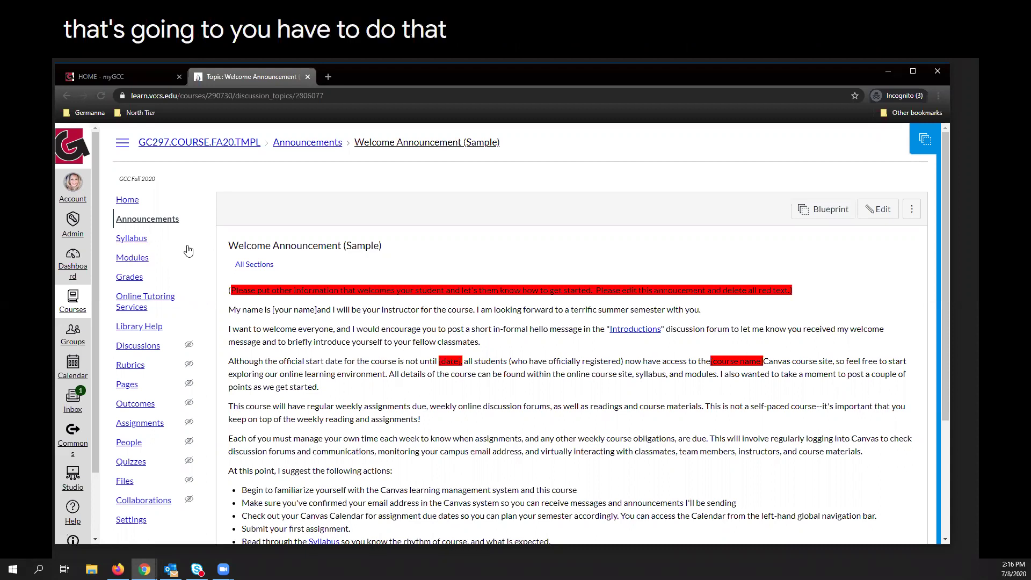
Show the Fall template's Modules page with Start Here's five items, Week 1 and Week 2.
{"action": "left_click", "coordinate": [133, 259]}
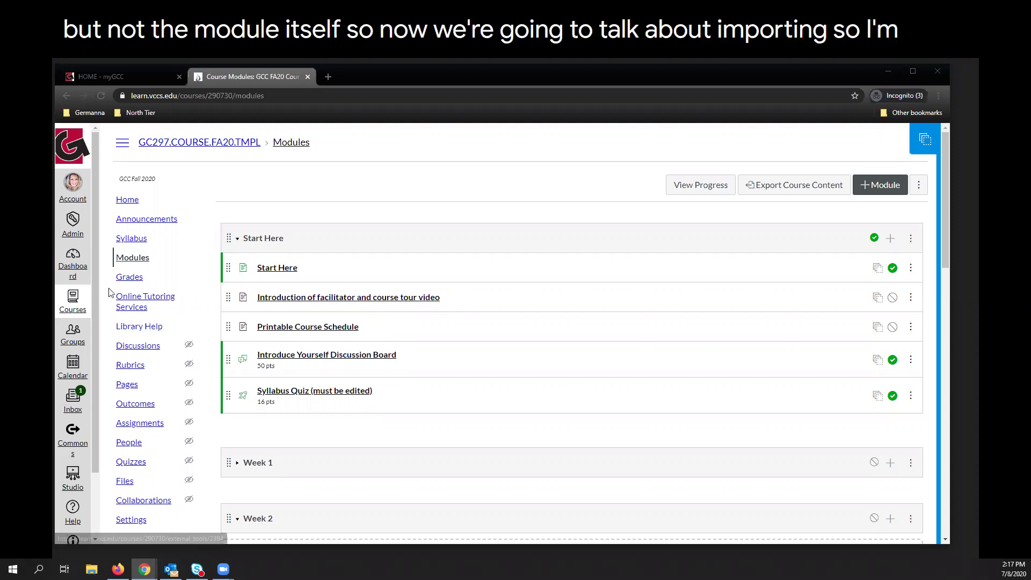
Return to the Dashboard and open the GC297.ped2604.train.DEVL training course.
{"action": "left_click", "coordinate": [66, 271]}
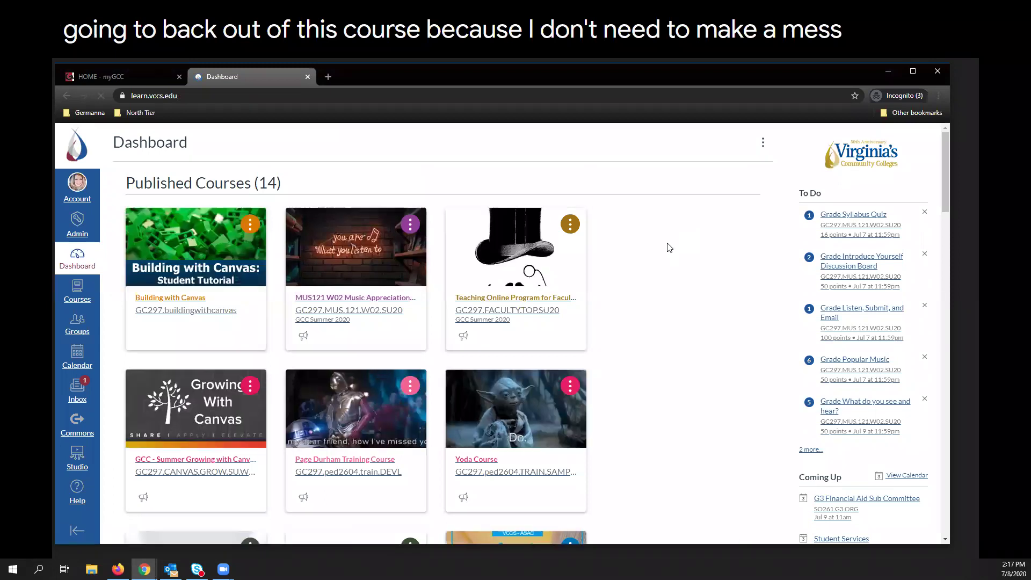
{"action": "scroll", "coordinate": [684, 270], "scroll_direction": "down", "scroll_amount": 4}
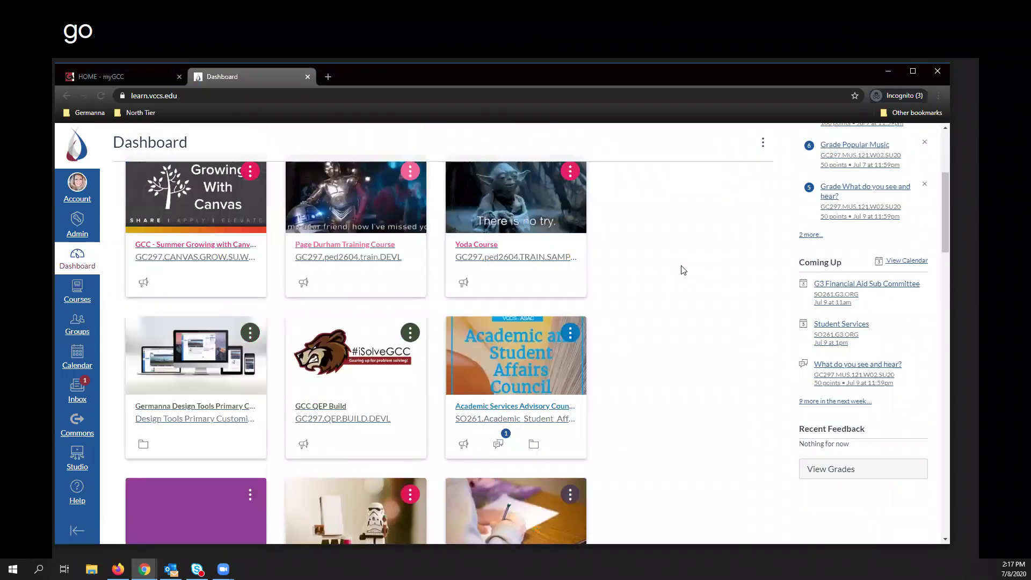
{"action": "left_click", "coordinate": [354, 251]}
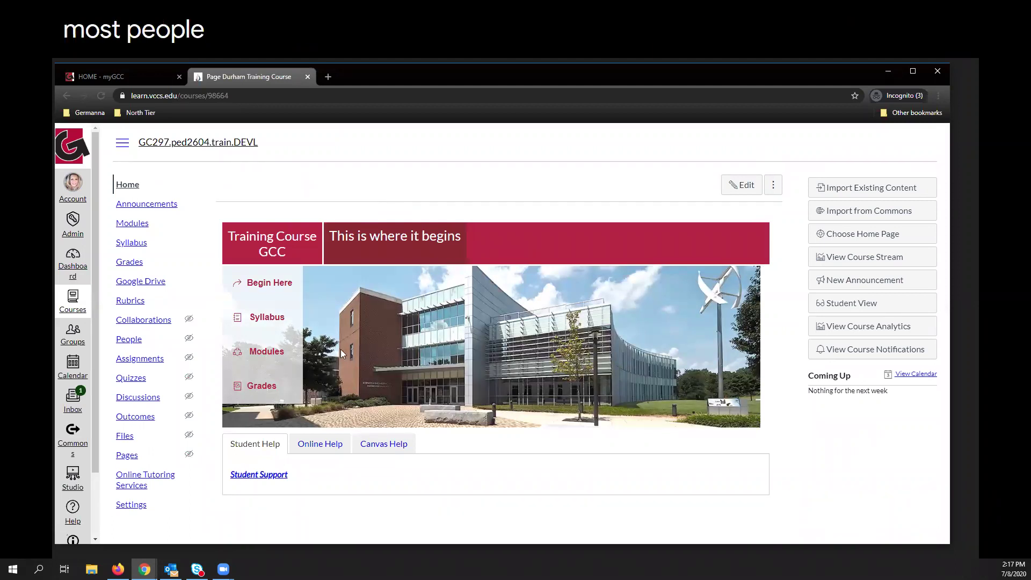
From the training course's Settings, go to Import Course Content.
{"action": "left_click", "coordinate": [131, 507]}
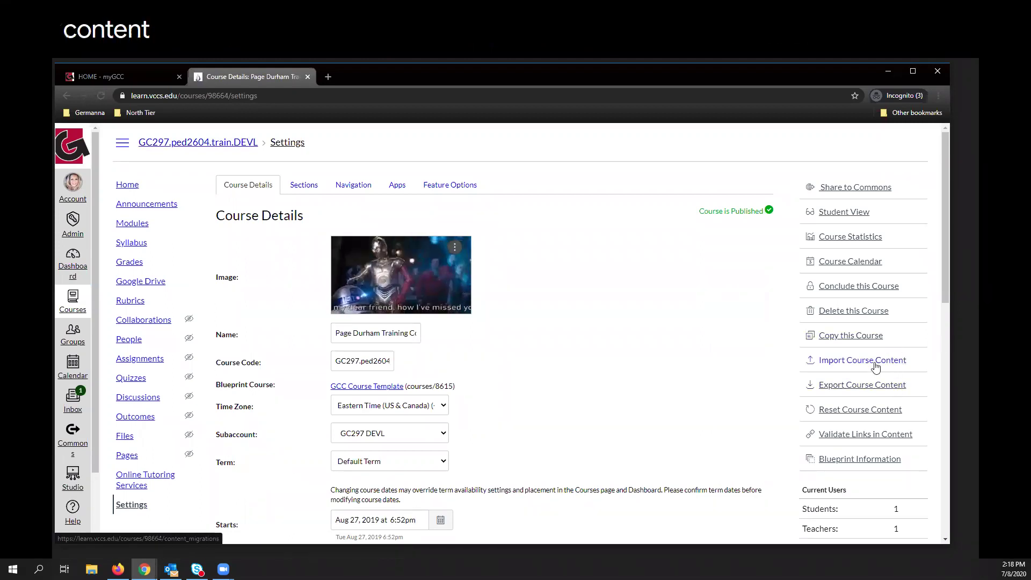
{"action": "left_click", "coordinate": [862, 367]}
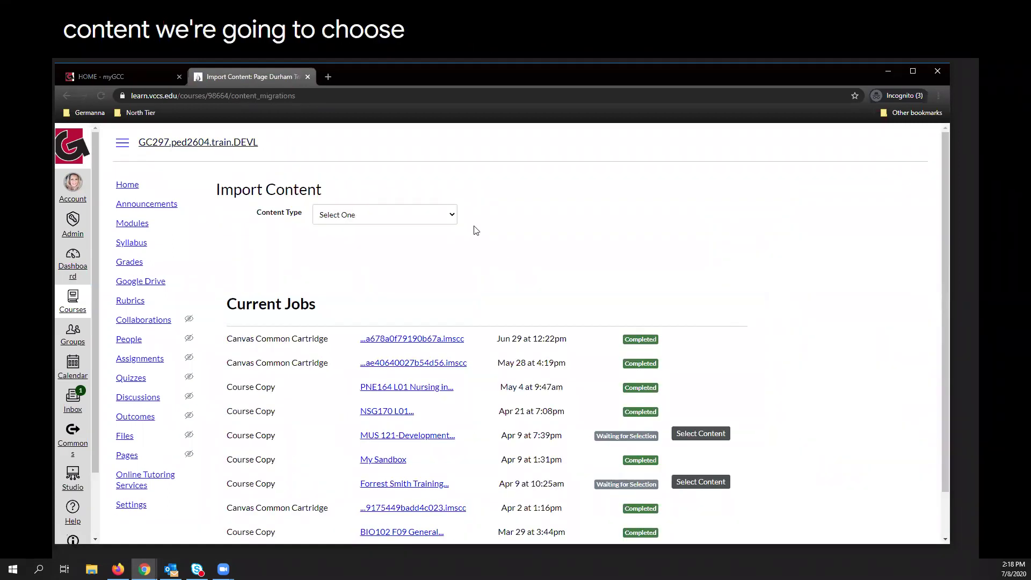
Set the import to Copy a Canvas Course from the searched training course, selecting specific content.
{"action": "left_click", "coordinate": [452, 220]}
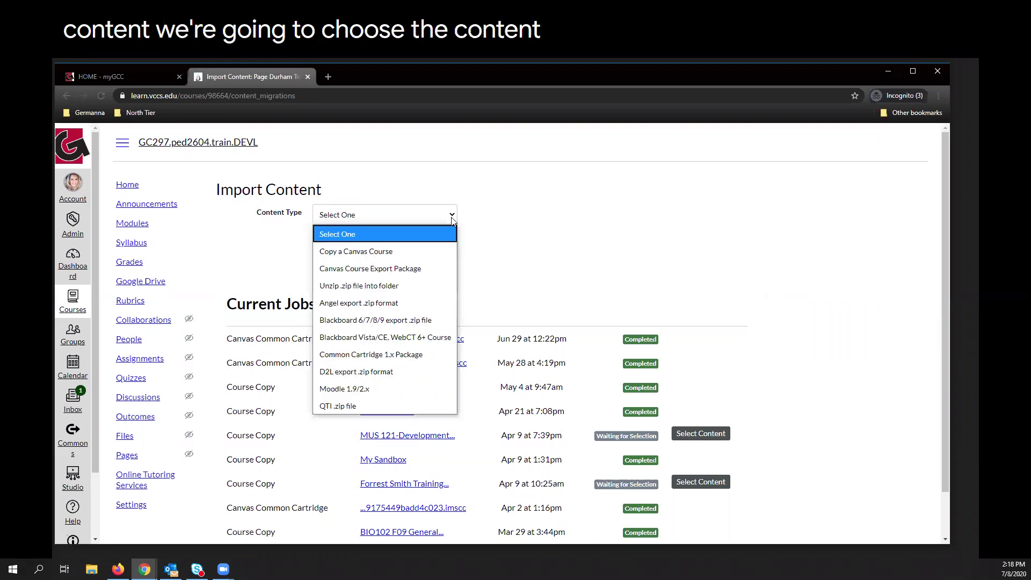
{"action": "left_click", "coordinate": [368, 255]}
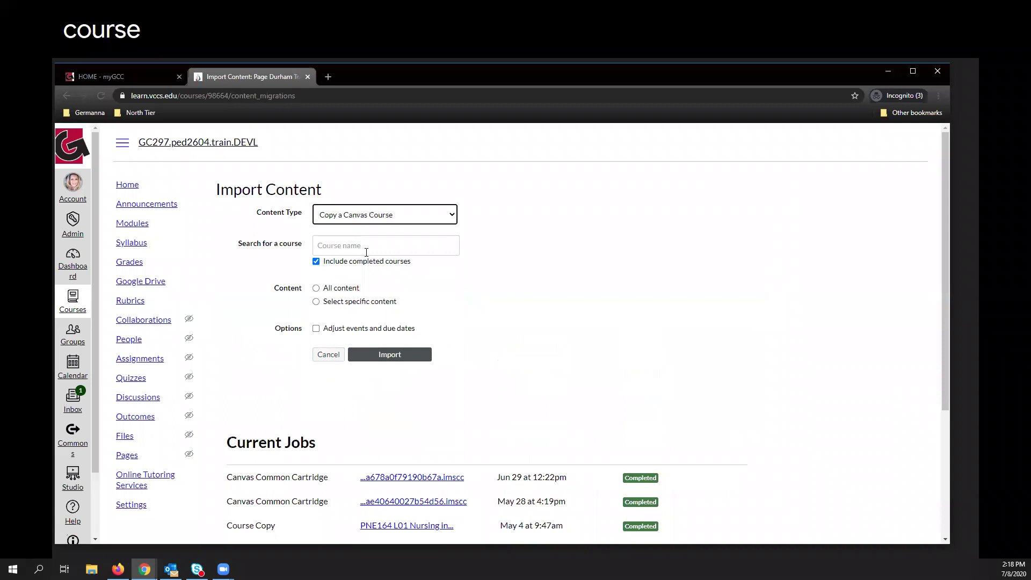
{"action": "left_click", "coordinate": [345, 242]}
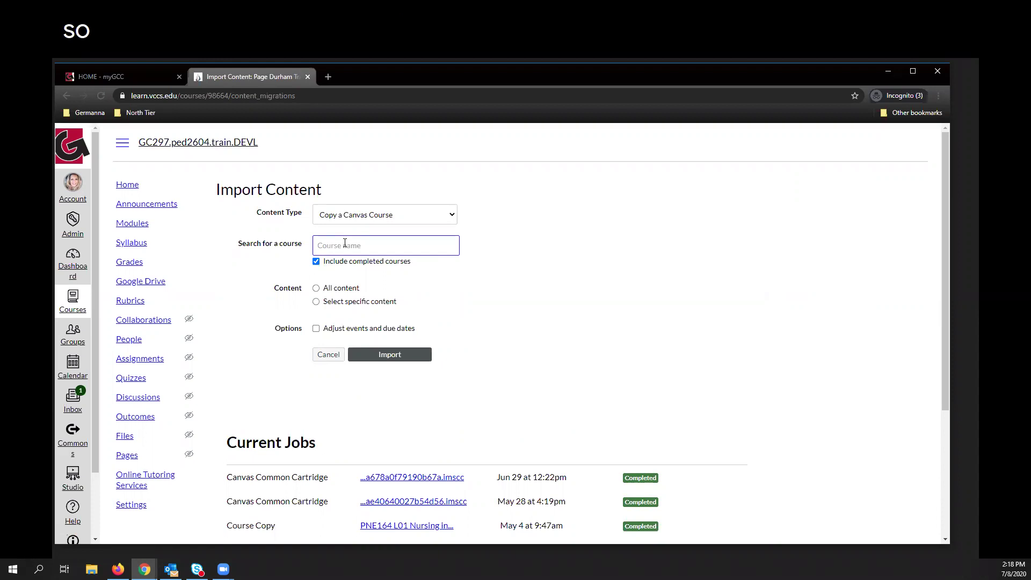
{"action": "type", "text": "Forrest"}
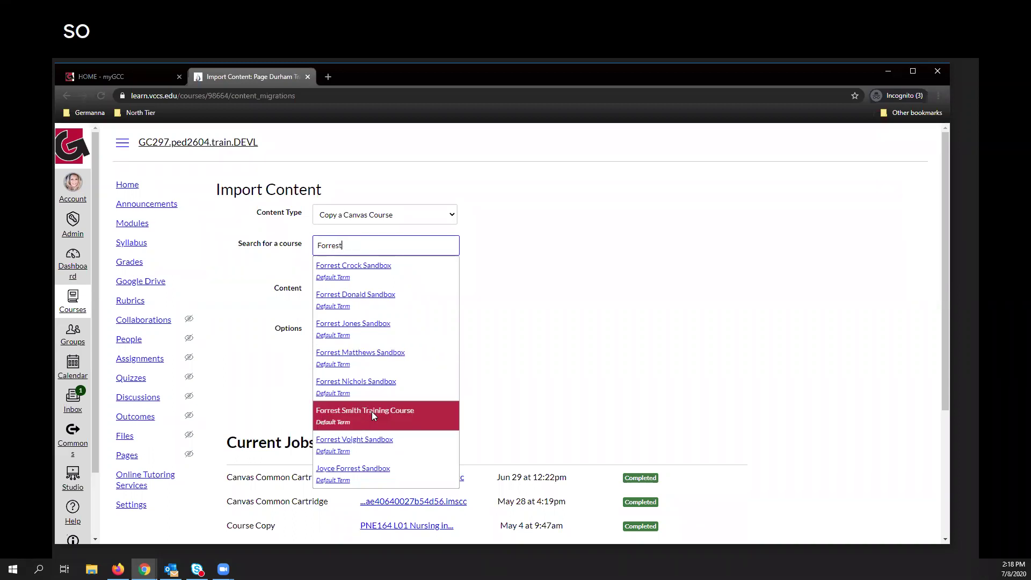
{"action": "left_click", "coordinate": [372, 411]}
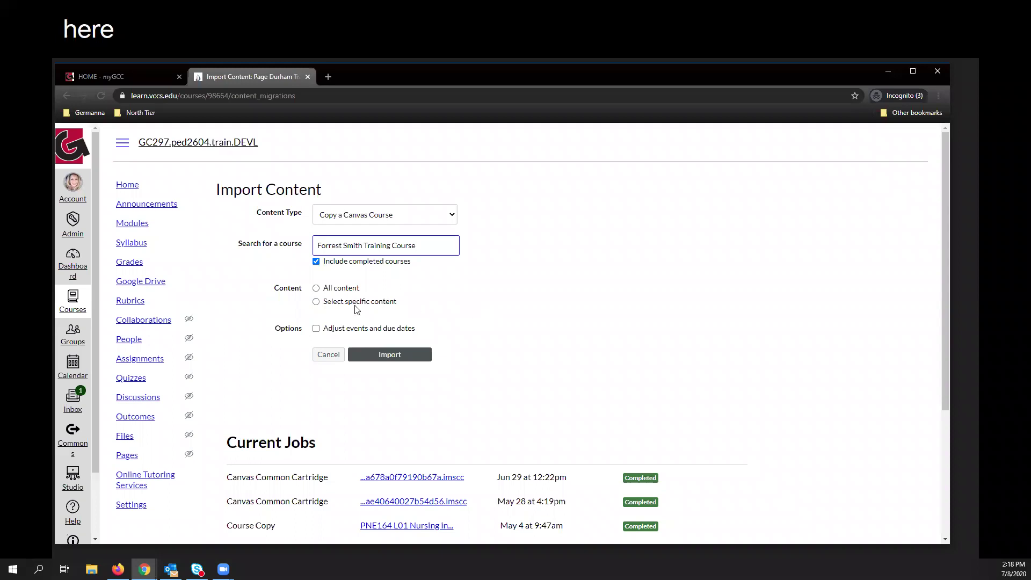
{"action": "left_click", "coordinate": [316, 302]}
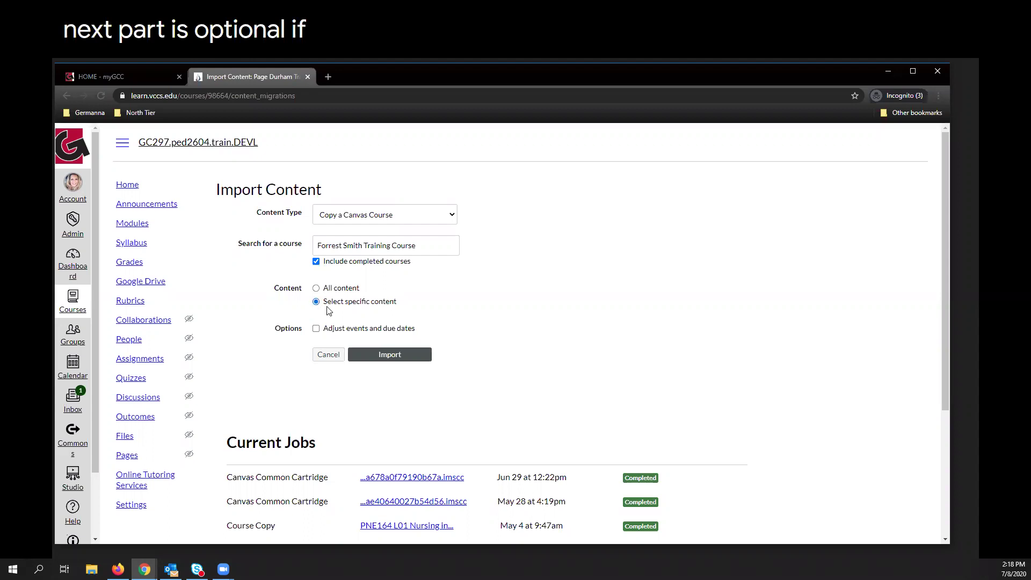
Enable Adjust events and due dates, then scroll down to the Current Jobs list.
{"action": "left_click", "coordinate": [317, 329]}
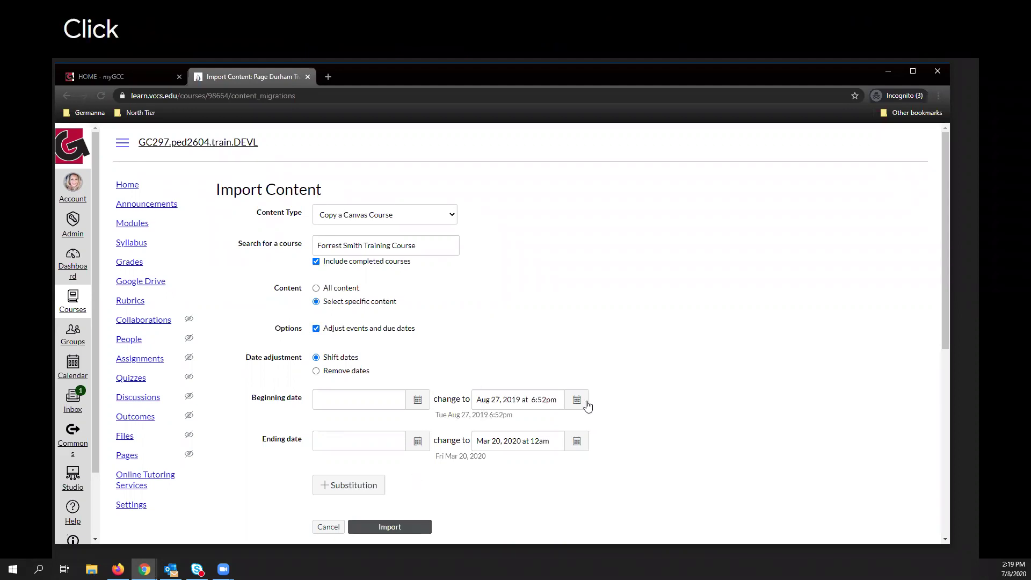
{"action": "scroll", "coordinate": [608, 327], "scroll_direction": "down", "scroll_amount": 6}
{"action": "scroll", "coordinate": [615, 321], "scroll_direction": "down", "scroll_amount": 2}
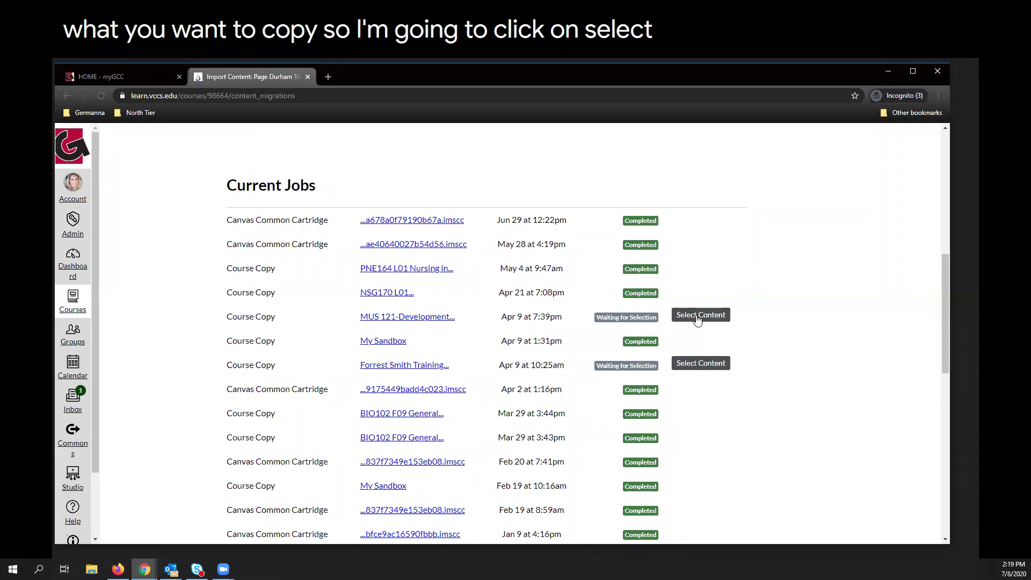
For a job Waiting for Selection, open Select Content and browse the Modules and Assignments (139) groups.
{"action": "left_click", "coordinate": [697, 317]}
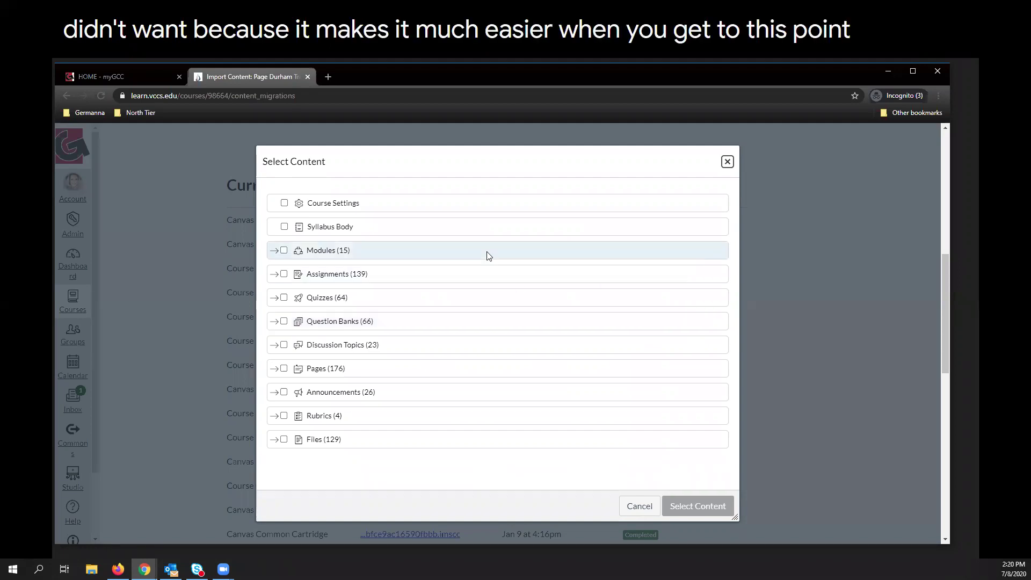
{"action": "left_click", "coordinate": [275, 255]}
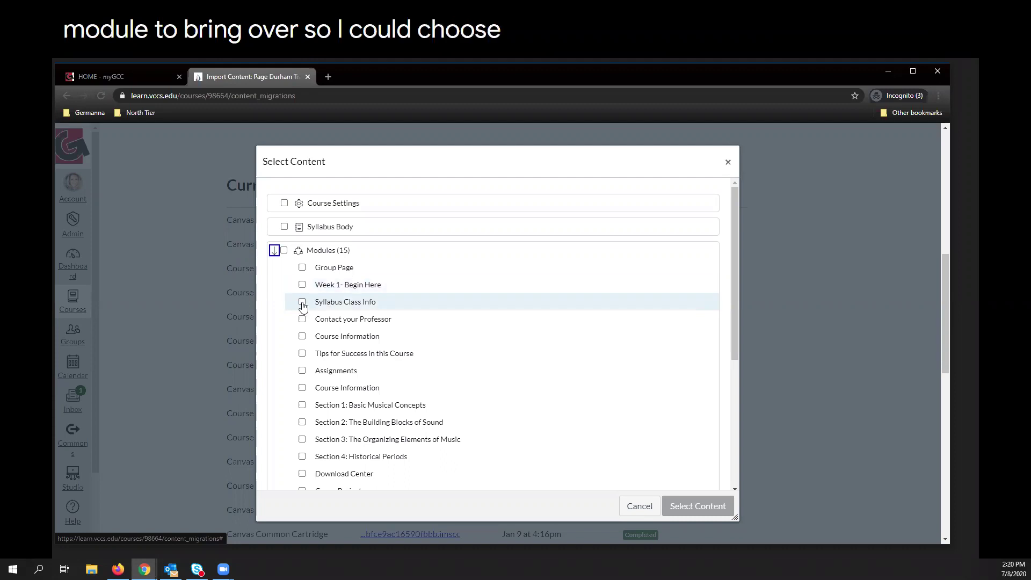
{"action": "scroll", "coordinate": [300, 448], "scroll_direction": "down", "scroll_amount": 1}
{"action": "scroll", "coordinate": [300, 448], "scroll_direction": "down", "scroll_amount": 2}
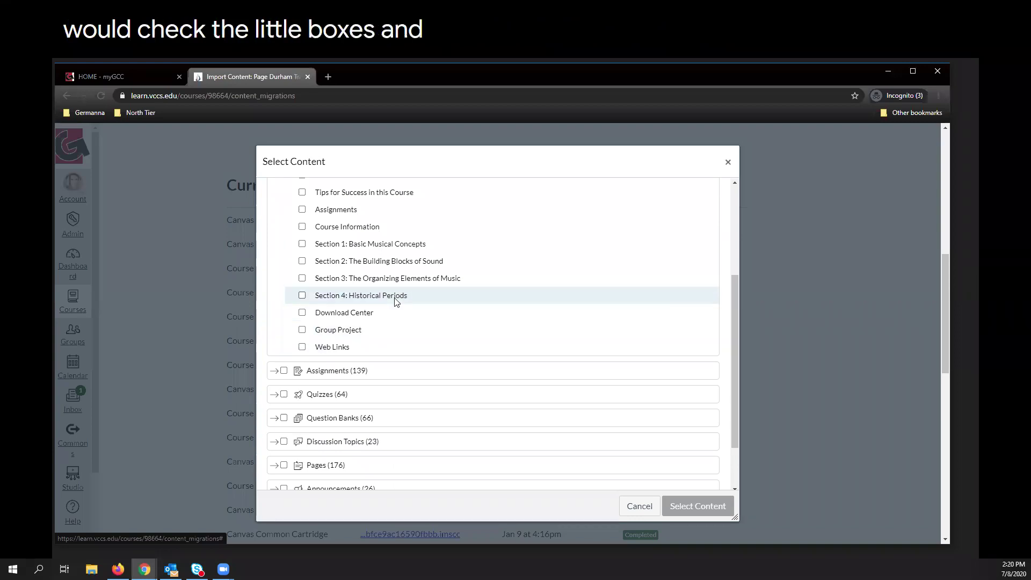
{"action": "scroll", "coordinate": [396, 301], "scroll_direction": "down", "scroll_amount": 1}
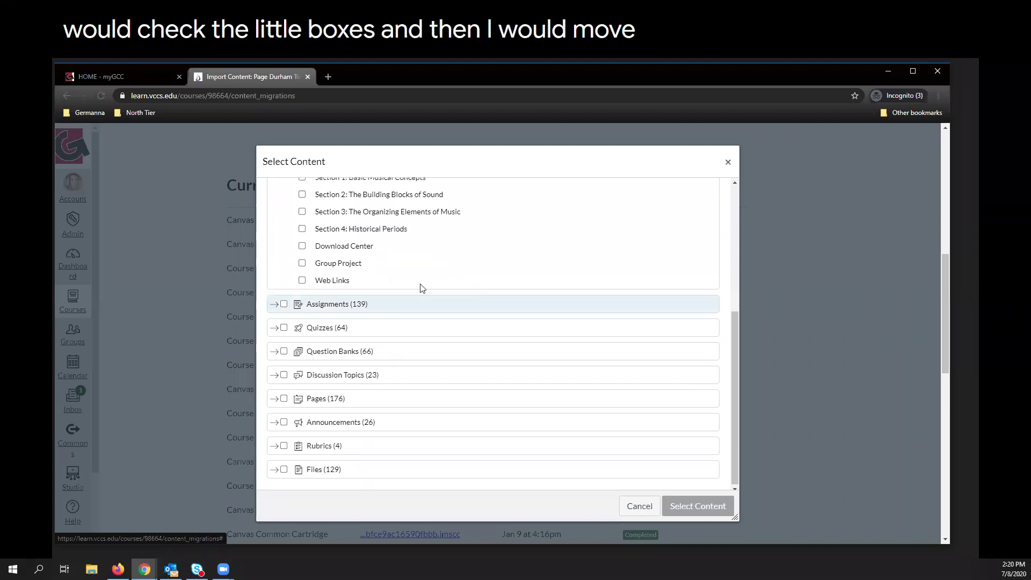
{"action": "left_click", "coordinate": [274, 306]}
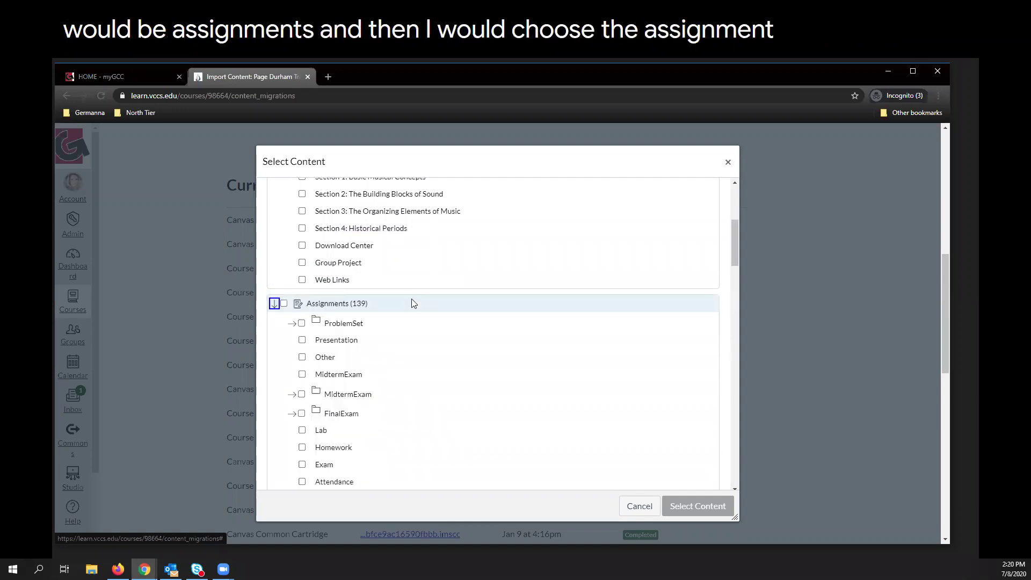
{"action": "left_click", "coordinate": [274, 304]}
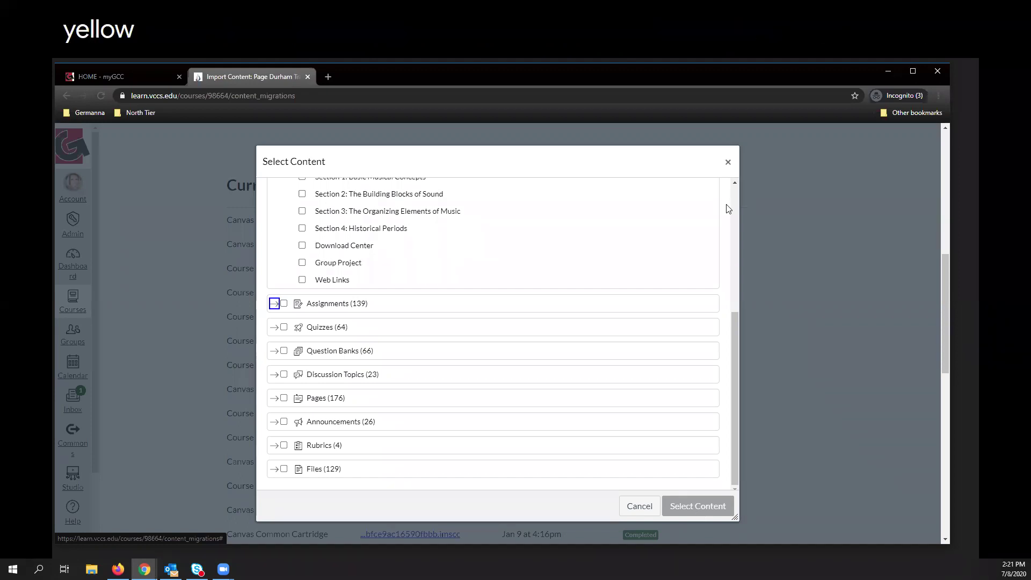
Close the Select Content dialog without importing and go to the course's Files page.
{"action": "left_click", "coordinate": [728, 162]}
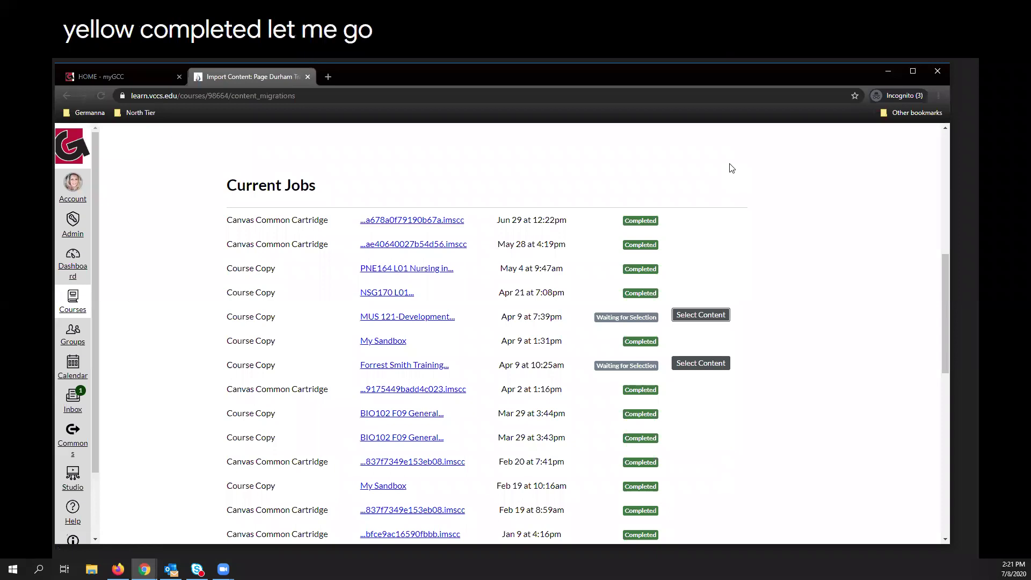
{"action": "scroll", "coordinate": [743, 357], "scroll_direction": "up", "scroll_amount": 8}
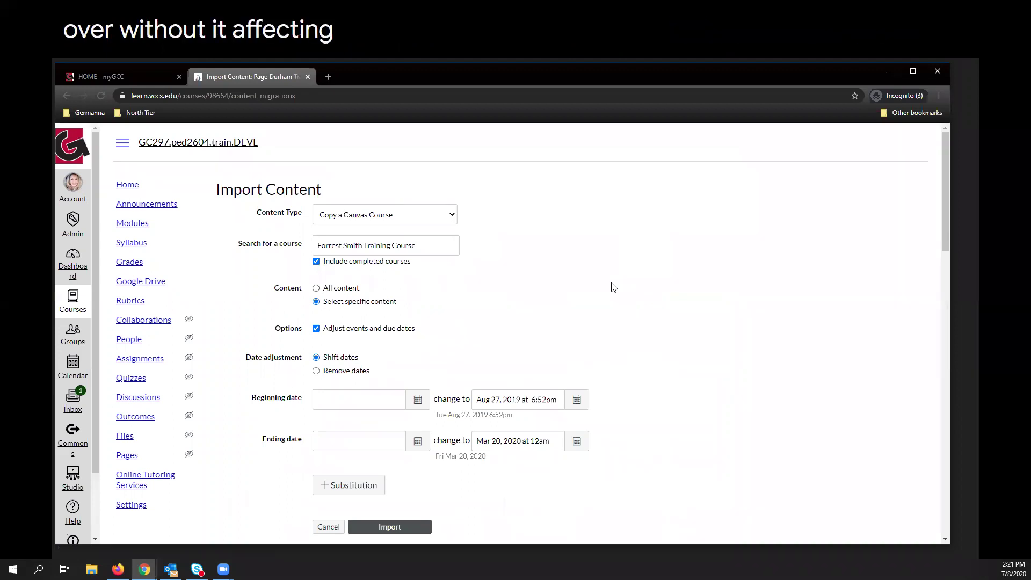
{"action": "left_click", "coordinate": [124, 436]}
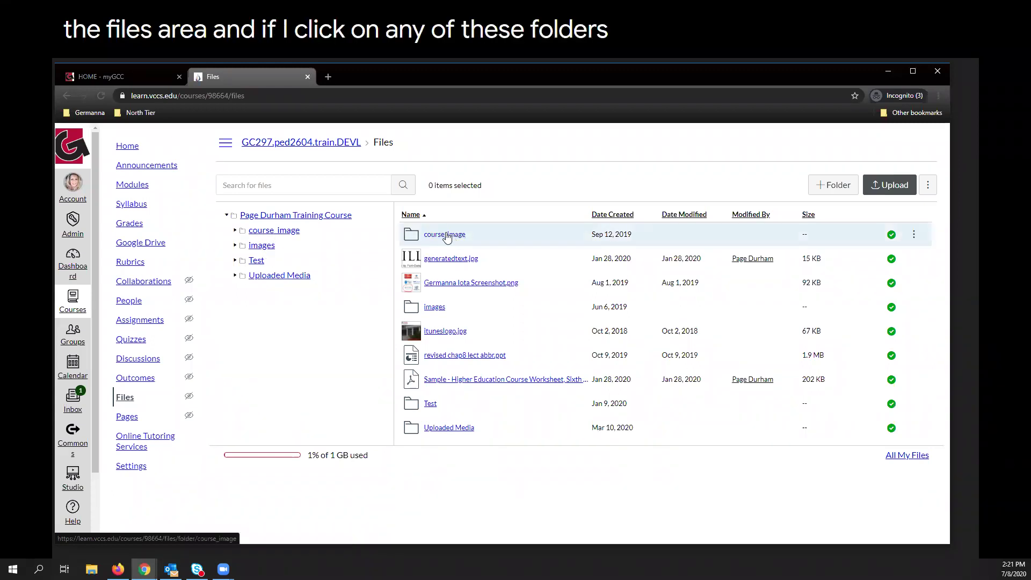
Preview class-introductions.jpg in the course_image folder, then open the Test folder from the course root.
{"action": "left_click", "coordinate": [469, 243]}
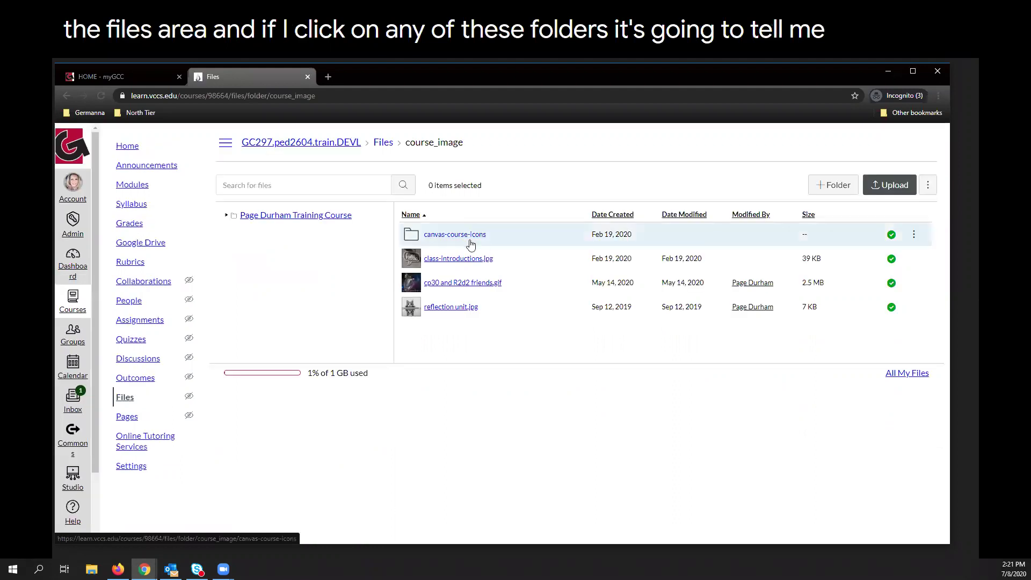
{"action": "left_click", "coordinate": [461, 259]}
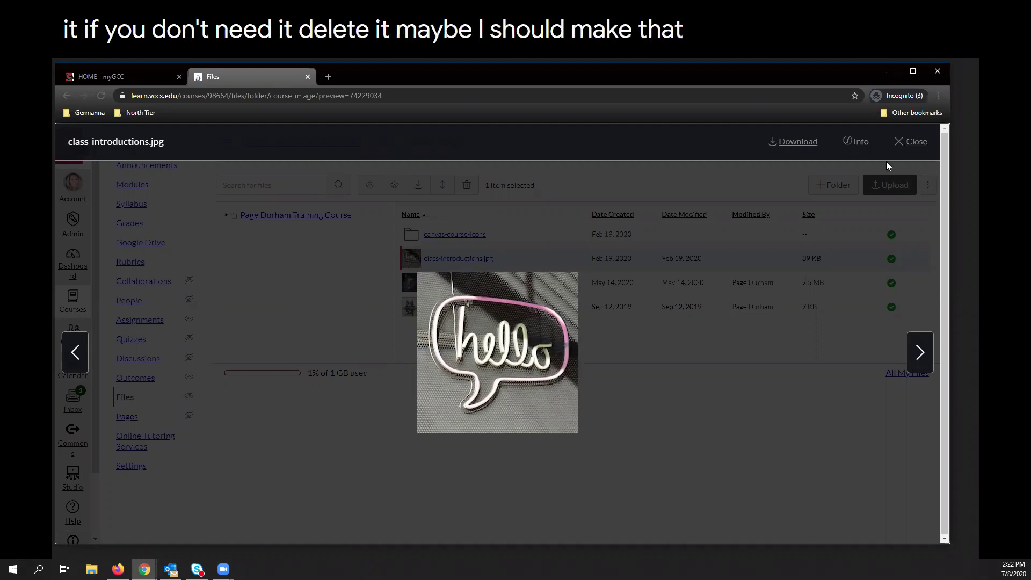
{"action": "left_click", "coordinate": [902, 143]}
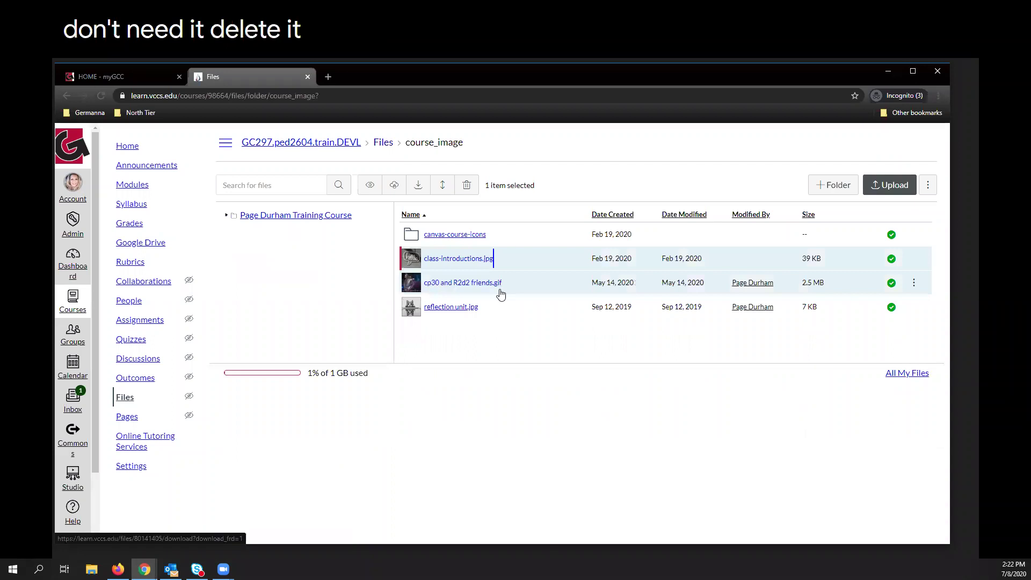
{"action": "left_click", "coordinate": [281, 216]}
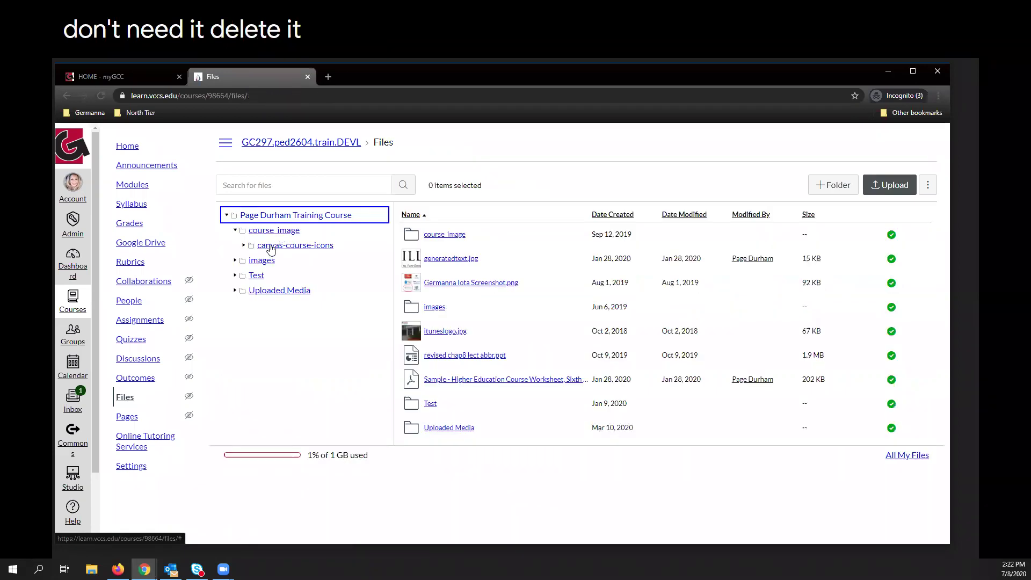
{"action": "left_click", "coordinate": [256, 275]}
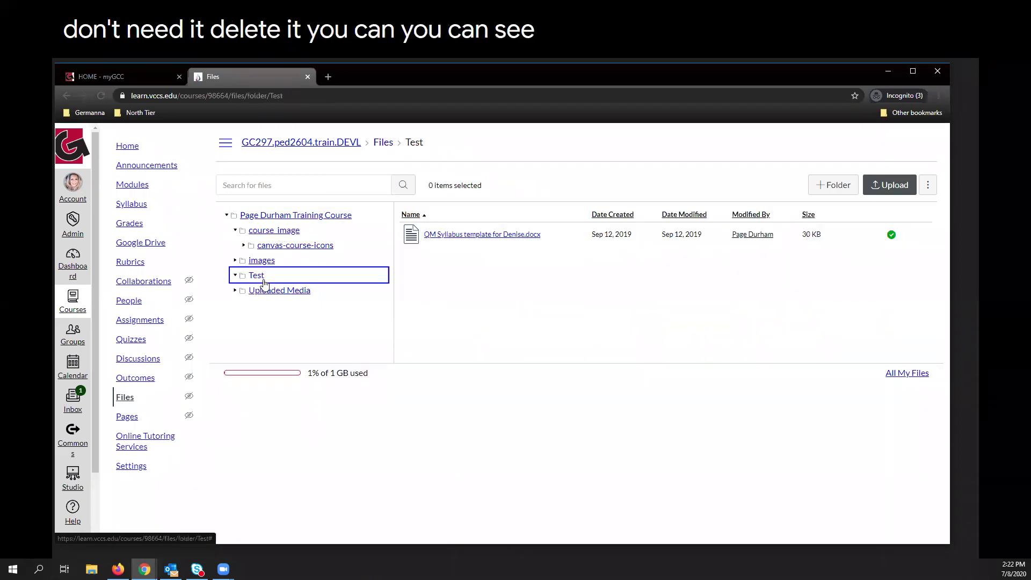
Preview the QM Syllabus template document, collapse Test, and return to the Content to Import slide.
{"action": "left_click", "coordinate": [478, 235]}
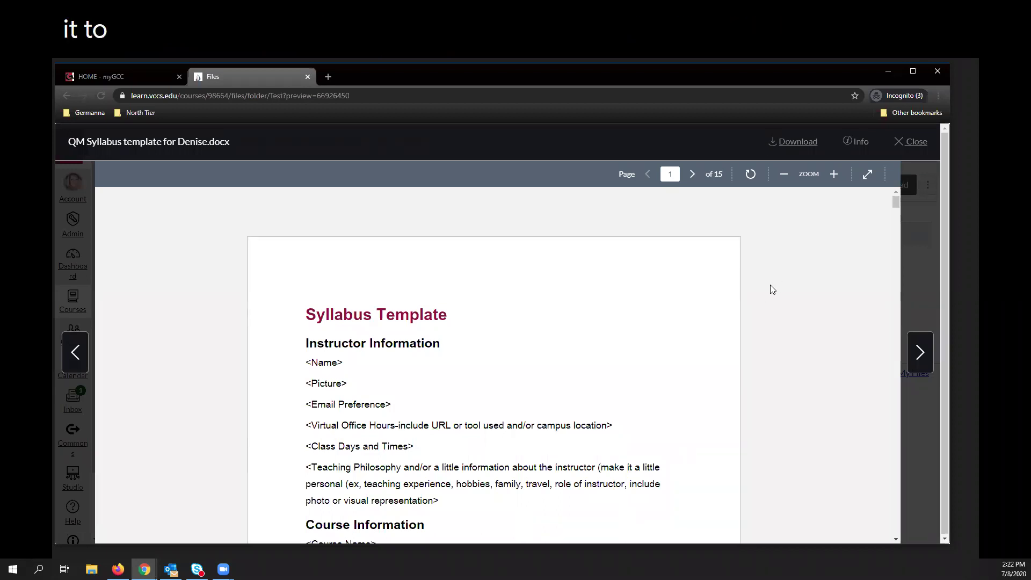
{"action": "left_click", "coordinate": [917, 141]}
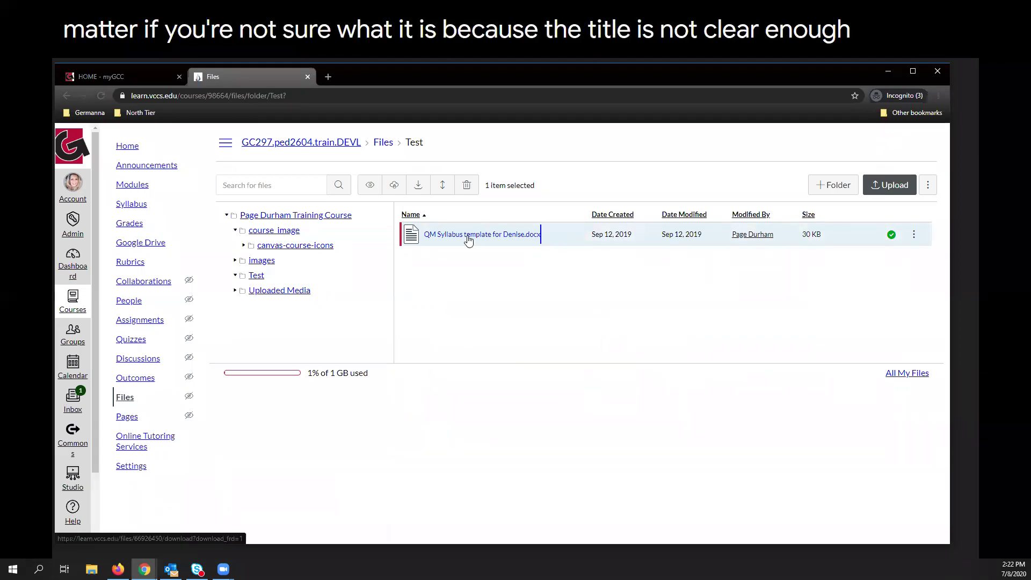
{"action": "left_click", "coordinate": [257, 279]}
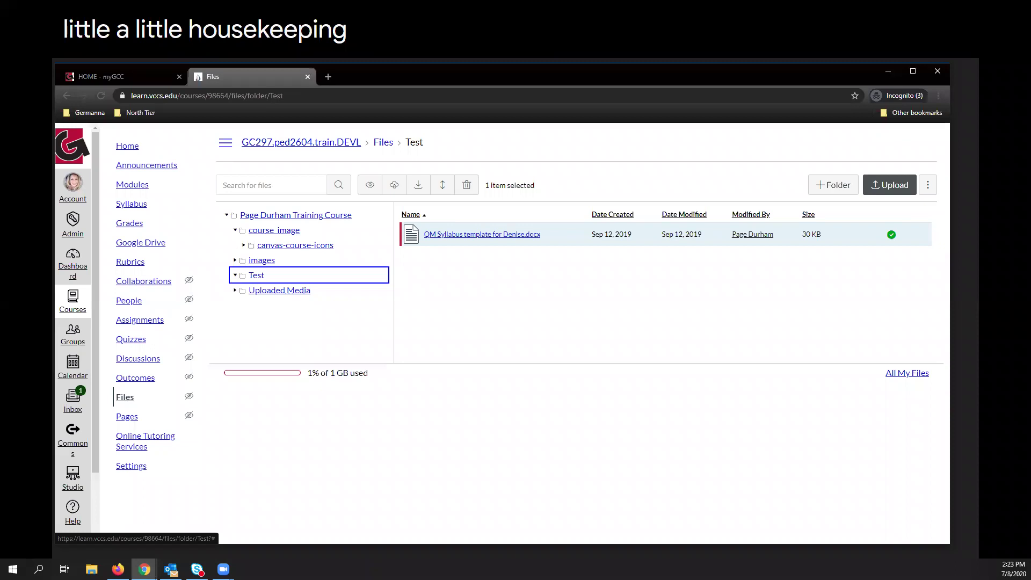
{"action": "key", "text": "alt+Tab"}
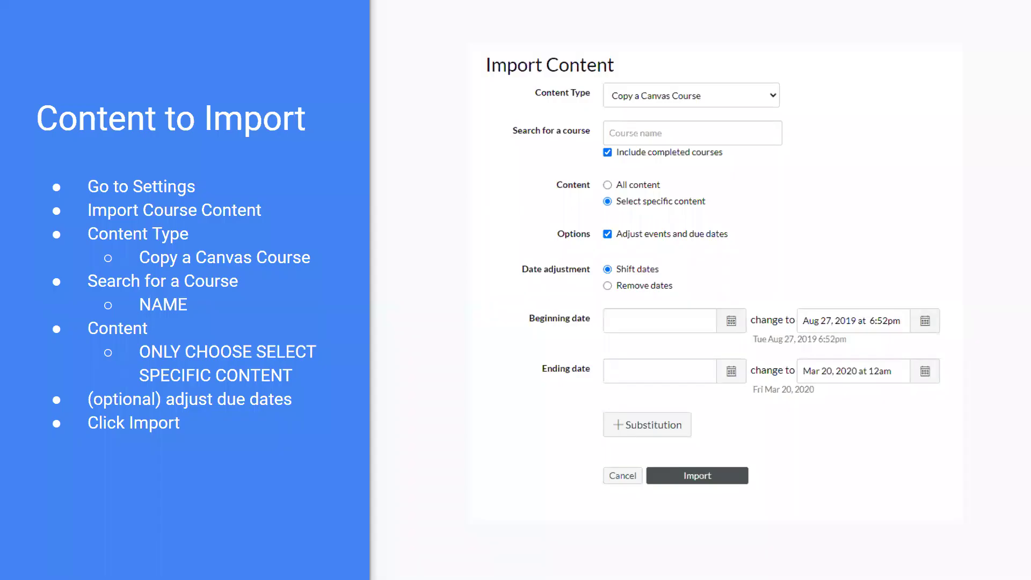
Enable live captions and advance past the DO NOT slide to Select Content from Home.
{"action": "mouse_move", "coordinate": [333, 536]}
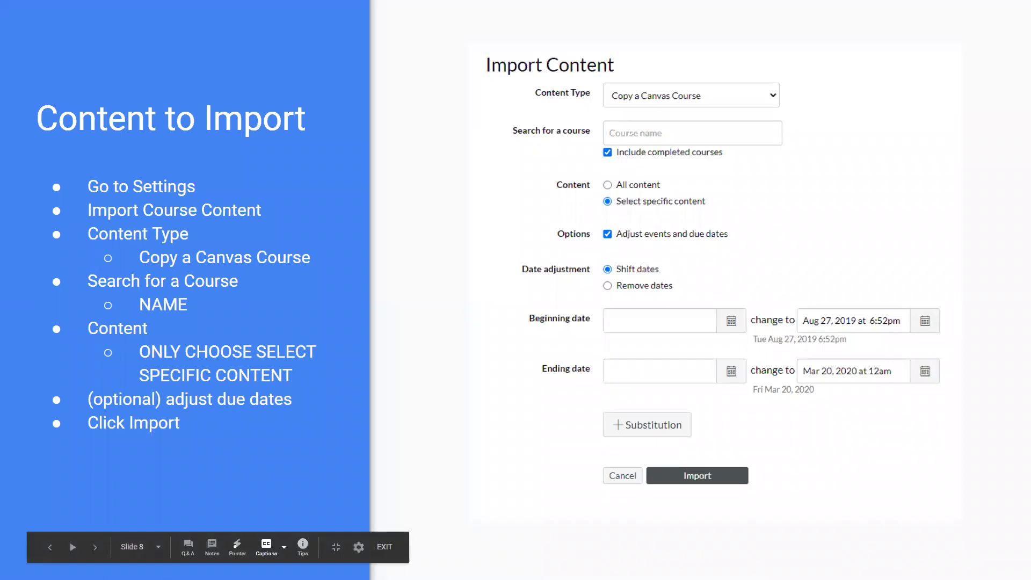
{"action": "left_click", "coordinate": [267, 546]}
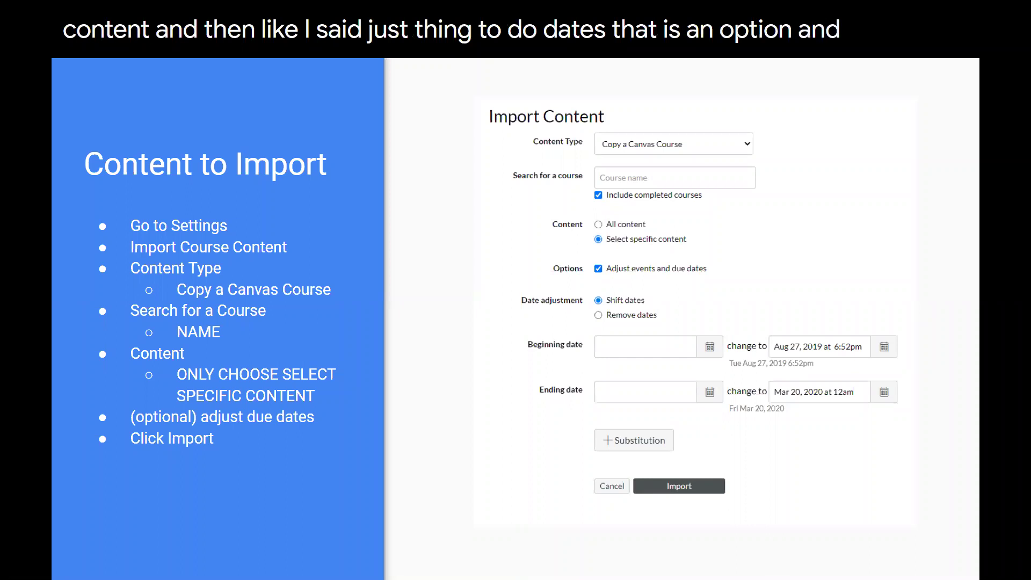
{"action": "left_click", "coordinate": [96, 548]}
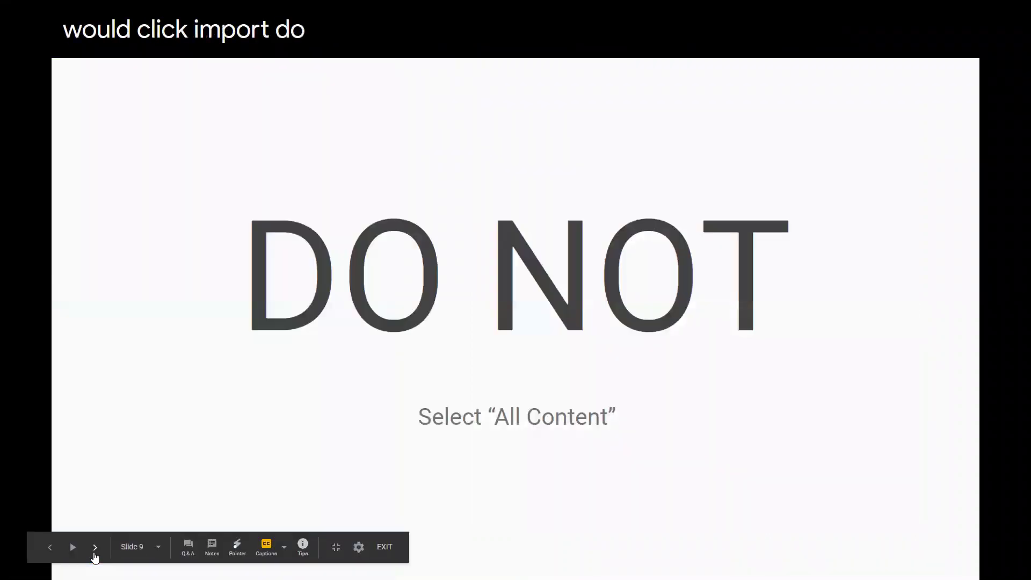
{"action": "mouse_move", "coordinate": [95, 554]}
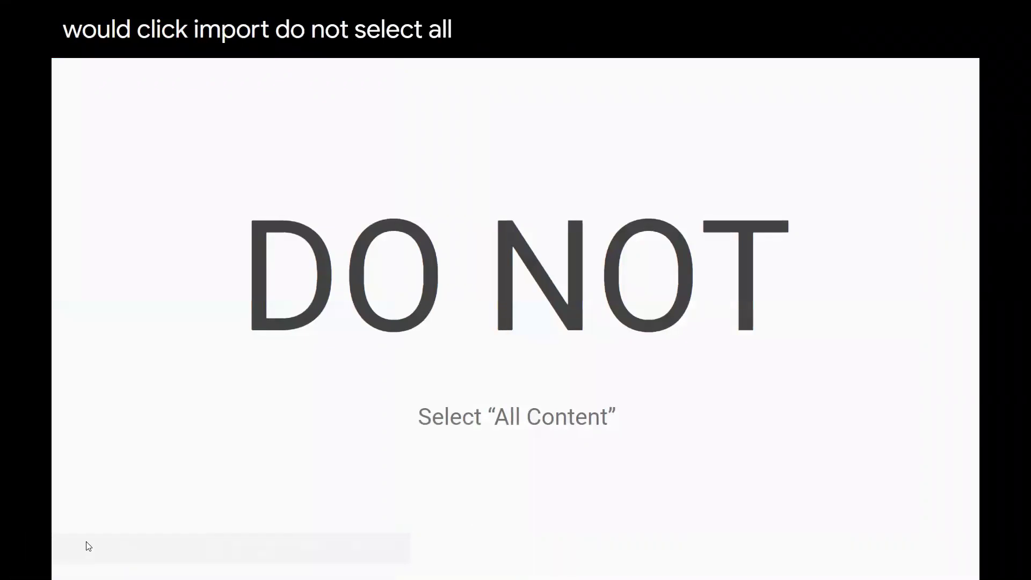
{"action": "left_click", "coordinate": [96, 548]}
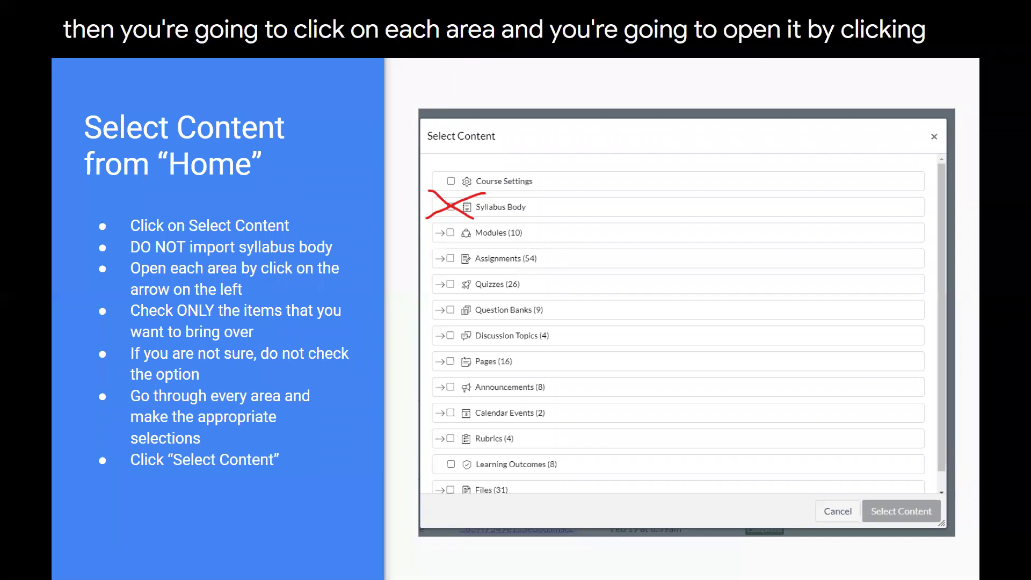
Use the laser pointer on the Select Content screenshot, then go to the Running status bar slide.
{"action": "left_click", "coordinate": [242, 547]}
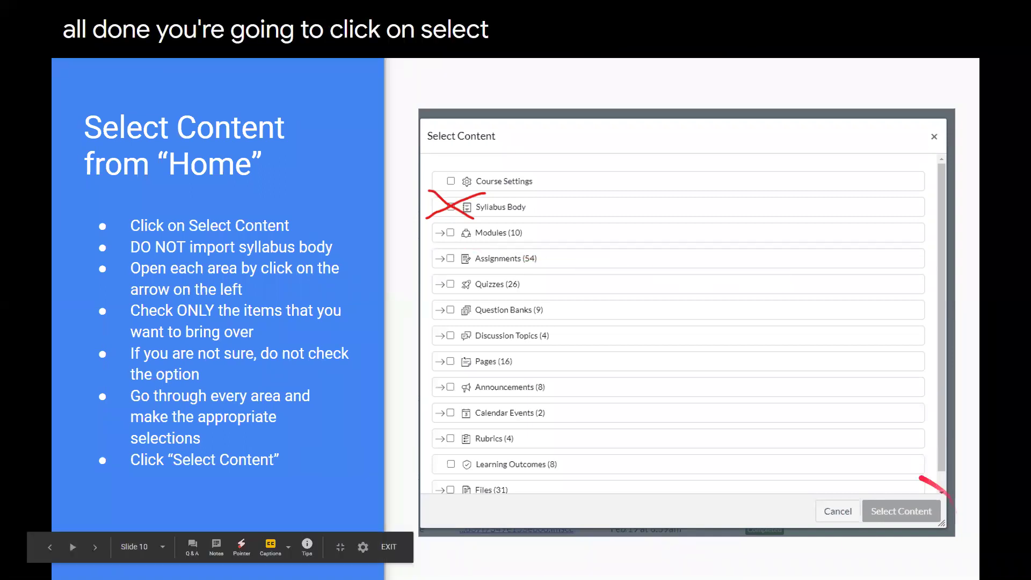
{"action": "left_click", "coordinate": [95, 553]}
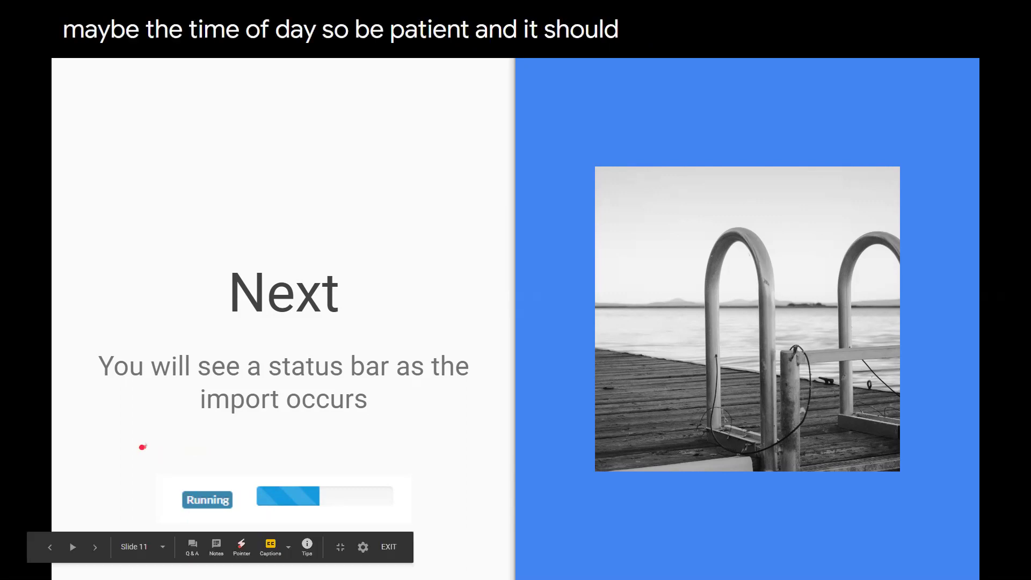
Advance through the Completed slide to the Validate Links in Fall Course slide.
{"action": "left_click", "coordinate": [95, 550]}
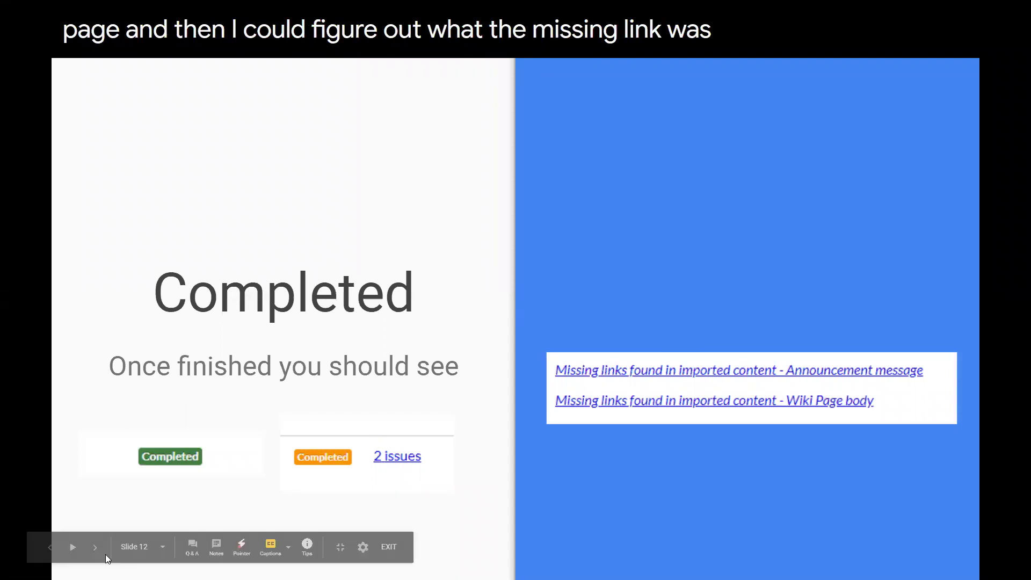
{"action": "left_click", "coordinate": [95, 548]}
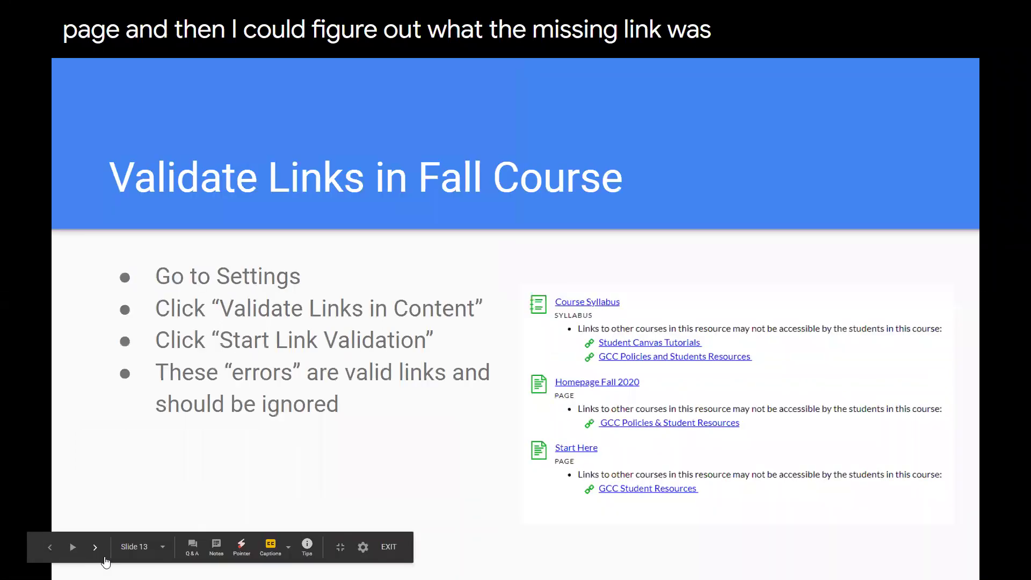
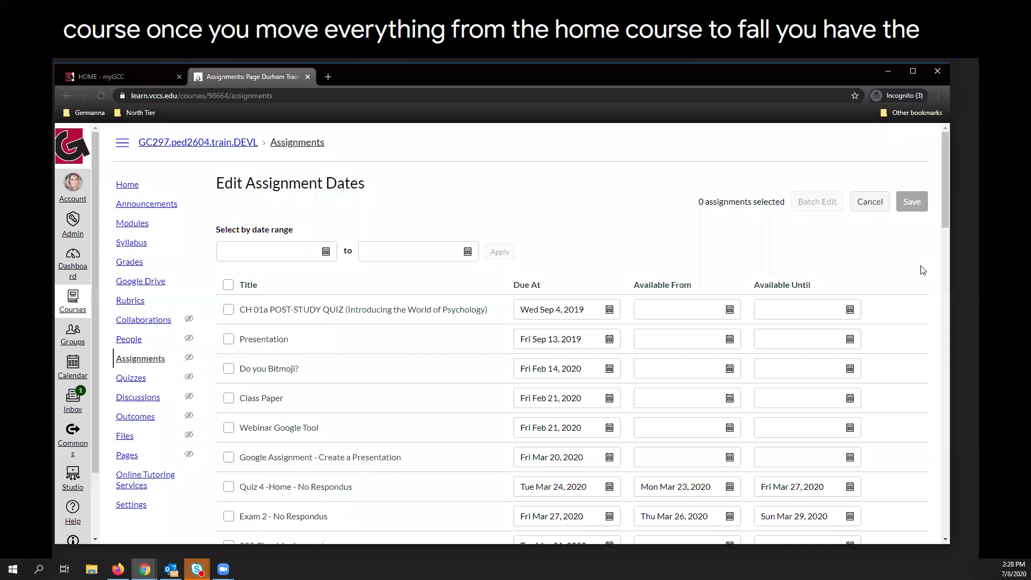
Scroll through every assignment's due and availability dates, then cancel the date editor without saving.
{"action": "scroll", "coordinate": [927, 271], "scroll_direction": "down", "scroll_amount": 1}
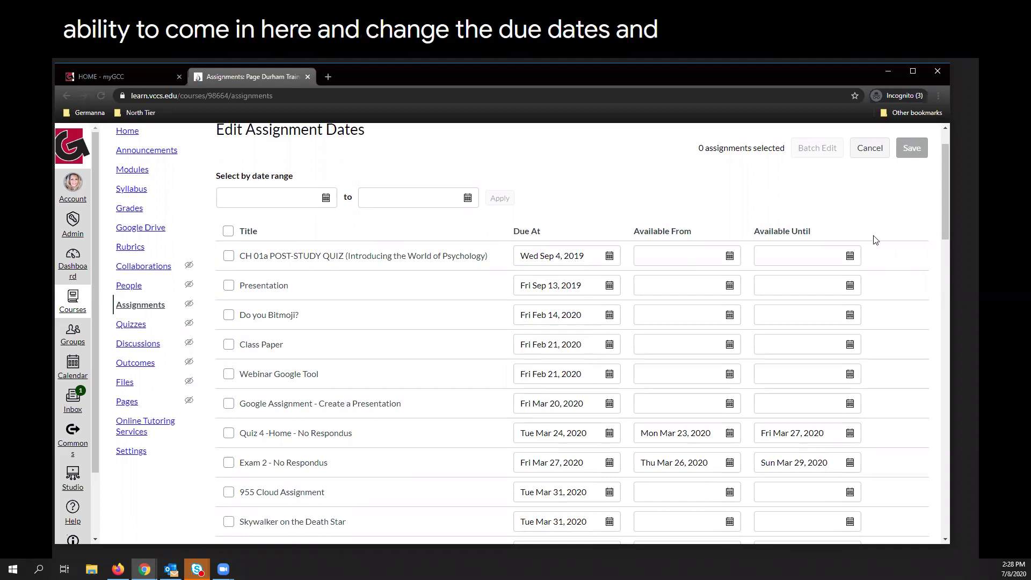
{"action": "scroll", "coordinate": [943, 231], "scroll_direction": "down", "scroll_amount": 3}
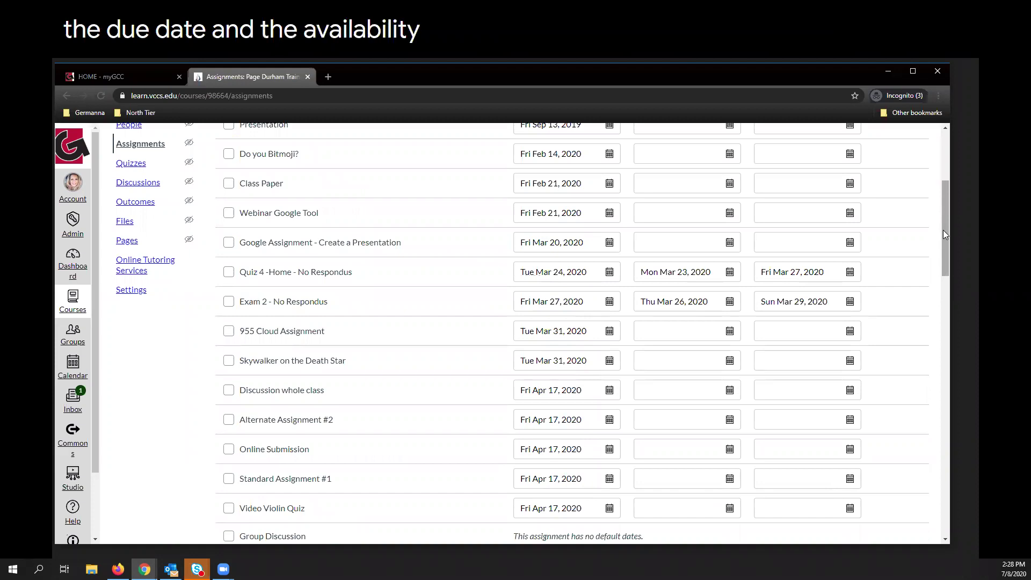
{"action": "scroll", "coordinate": [943, 231], "scroll_direction": "up", "scroll_amount": 1}
{"action": "scroll", "coordinate": [943, 230], "scroll_direction": "up", "scroll_amount": 3}
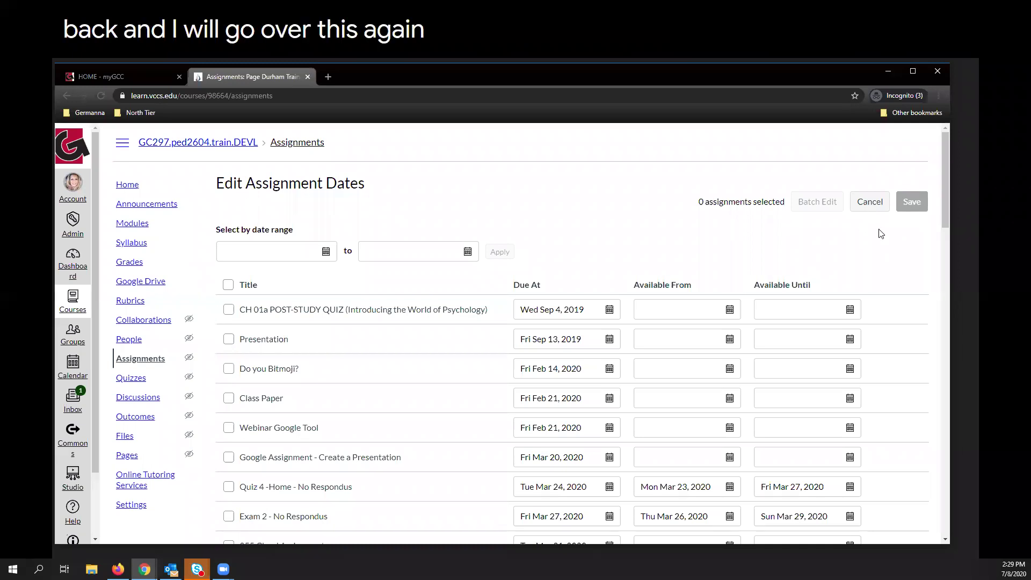
{"action": "left_click", "coordinate": [869, 216]}
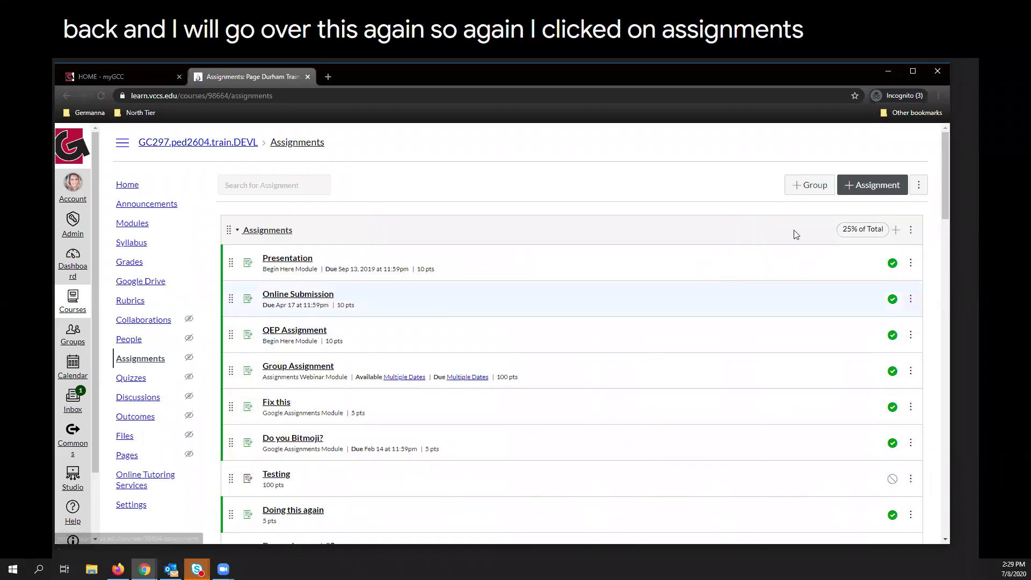
Reopen Edit Assignment Dates from the Assignments page's three-dot settings menu.
{"action": "left_click", "coordinate": [920, 189]}
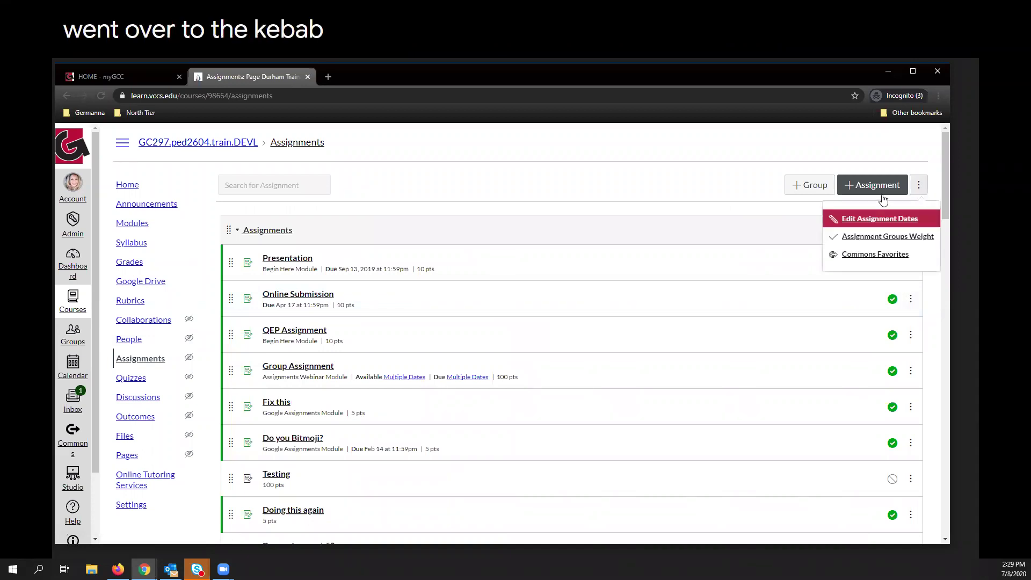
{"action": "left_click", "coordinate": [847, 221]}
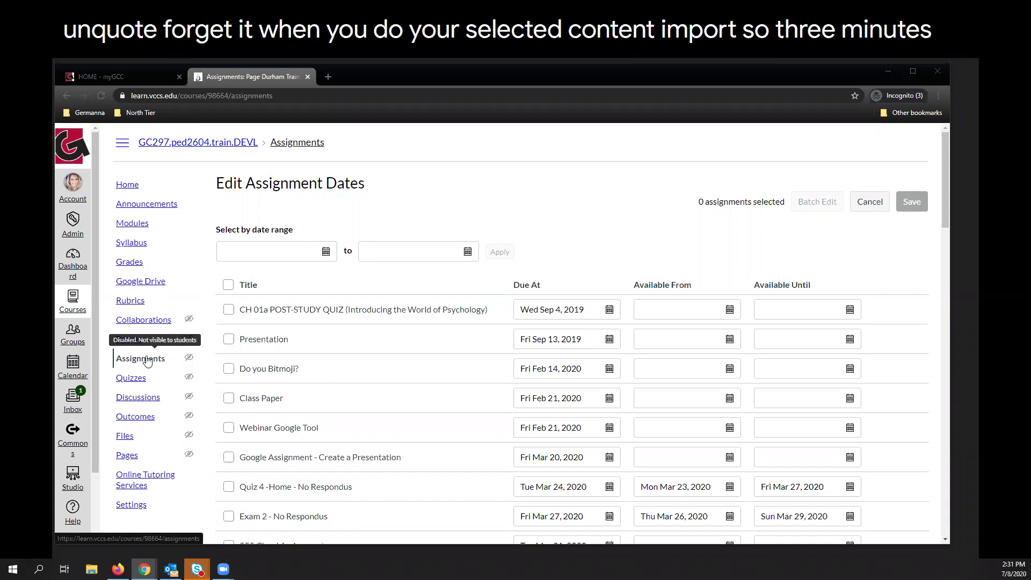
Go back to the course's Assignments list and open the Presentation assignment.
{"action": "left_click", "coordinate": [127, 363]}
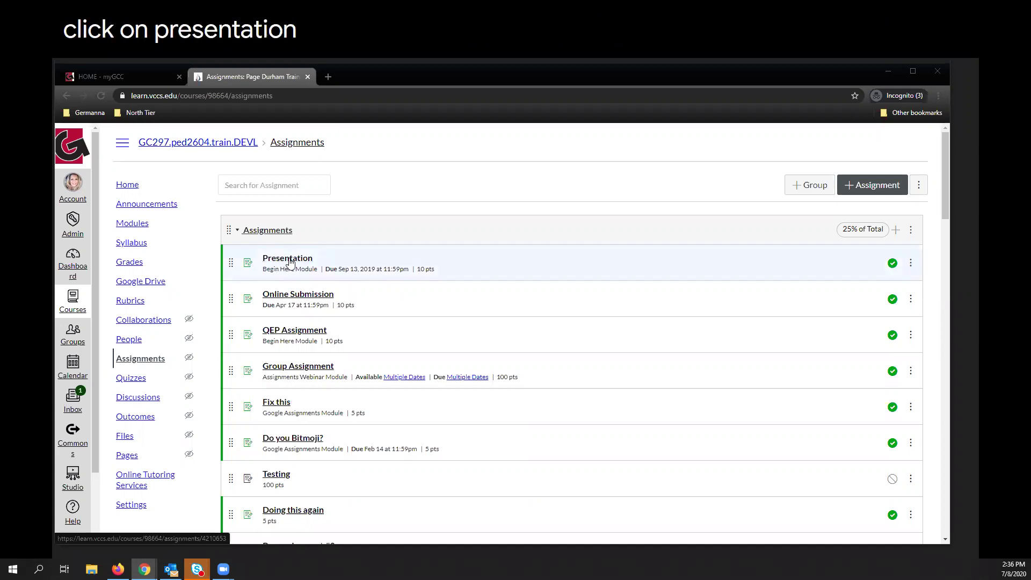
{"action": "left_click", "coordinate": [289, 262]}
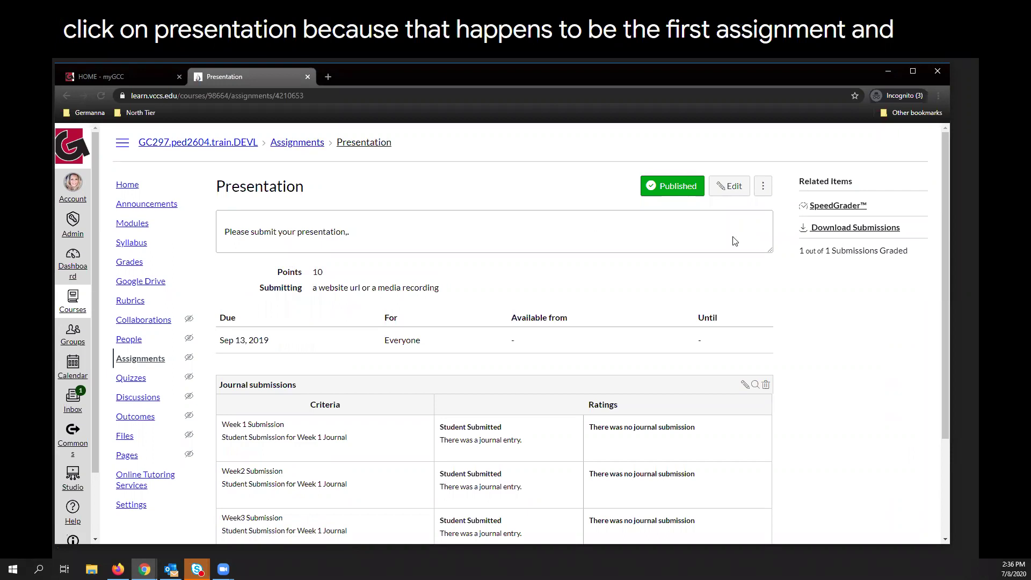
Show the extra actions menu for the Presentation assignment.
{"action": "left_click", "coordinate": [764, 189]}
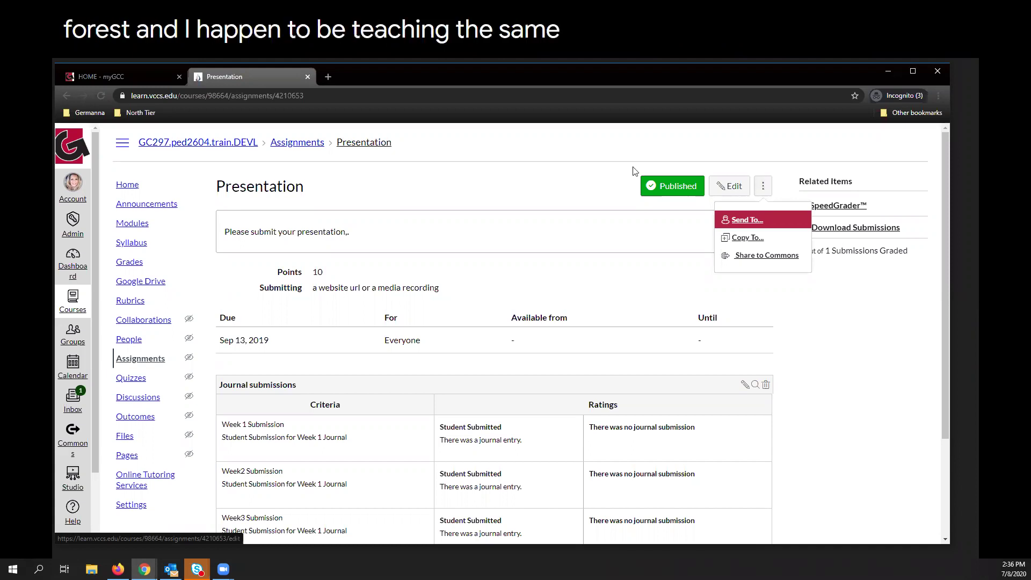
Send the Presentation assignment to a fellow instructor found by searching their name.
{"action": "left_click", "coordinate": [752, 220]}
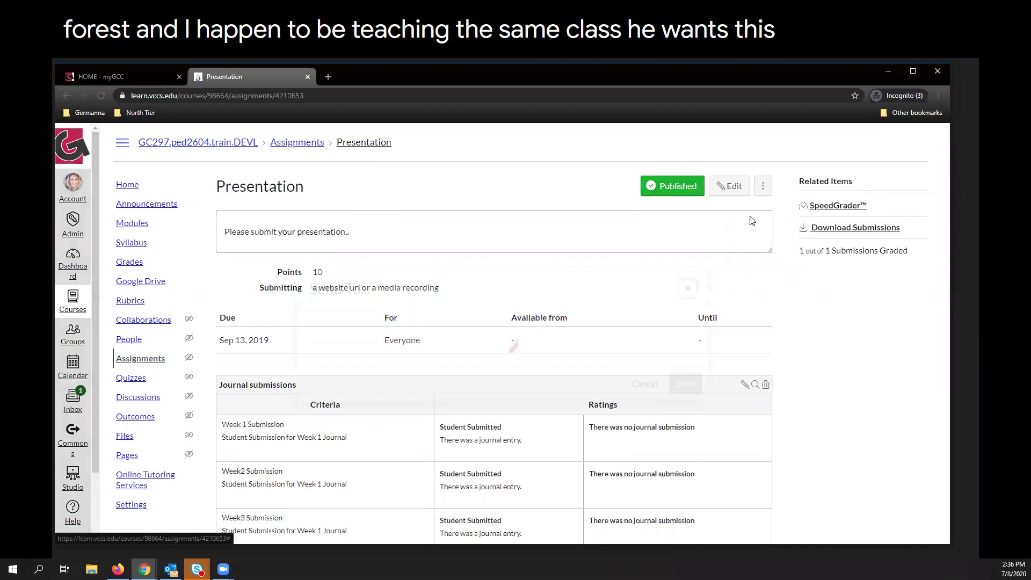
{"action": "left_click", "coordinate": [401, 346]}
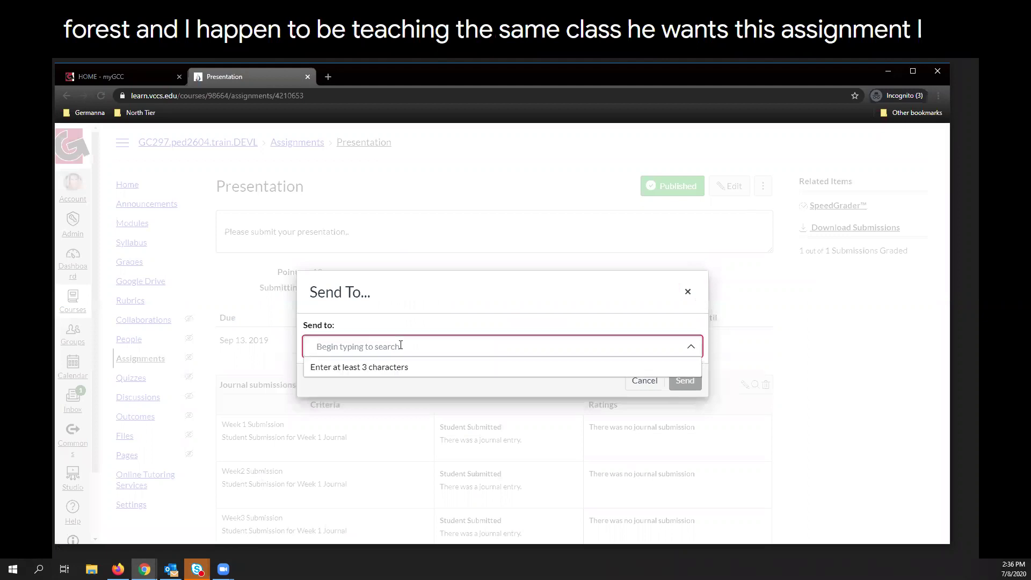
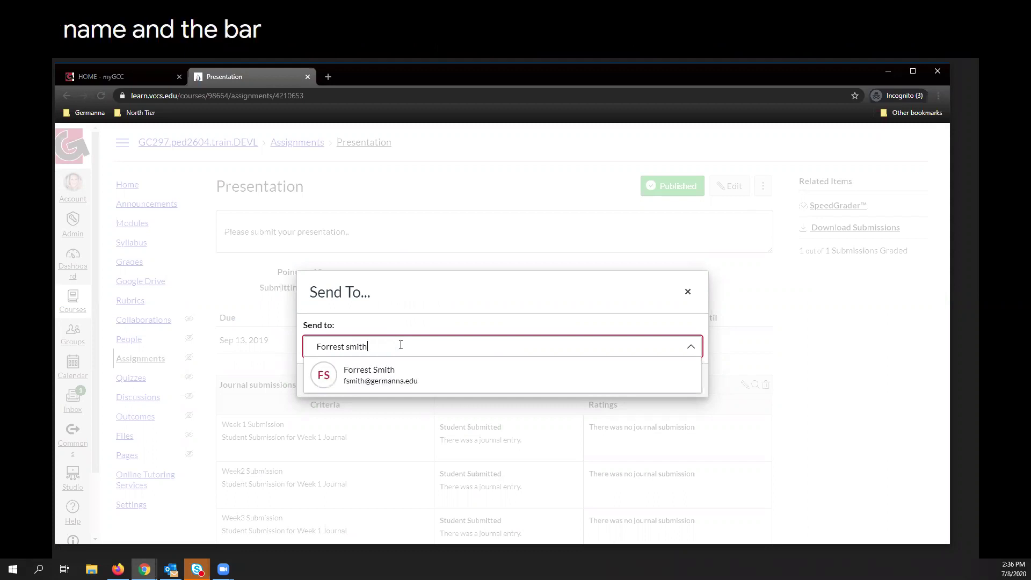
{"action": "left_click", "coordinate": [381, 374]}
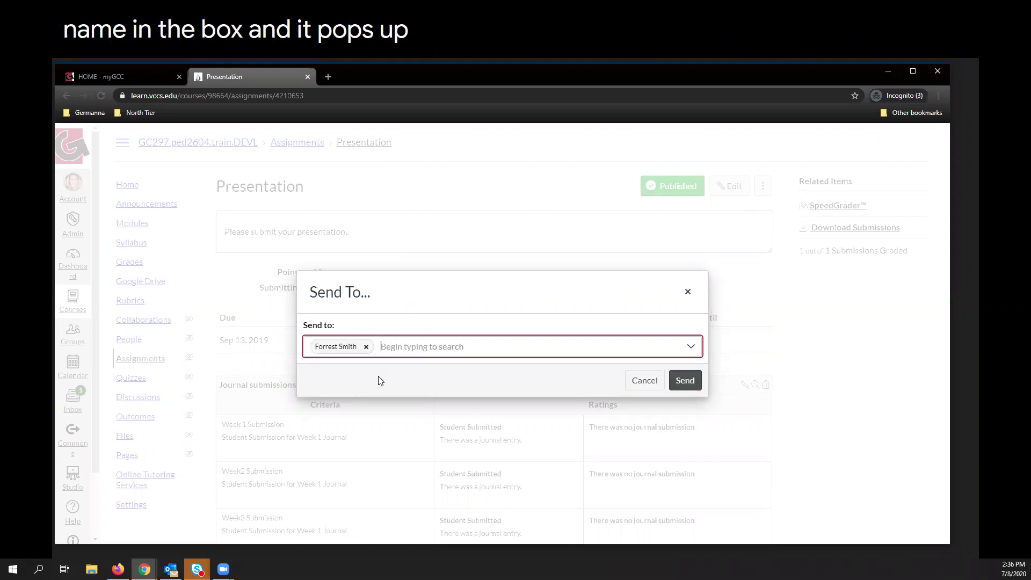
{"action": "left_click", "coordinate": [694, 382]}
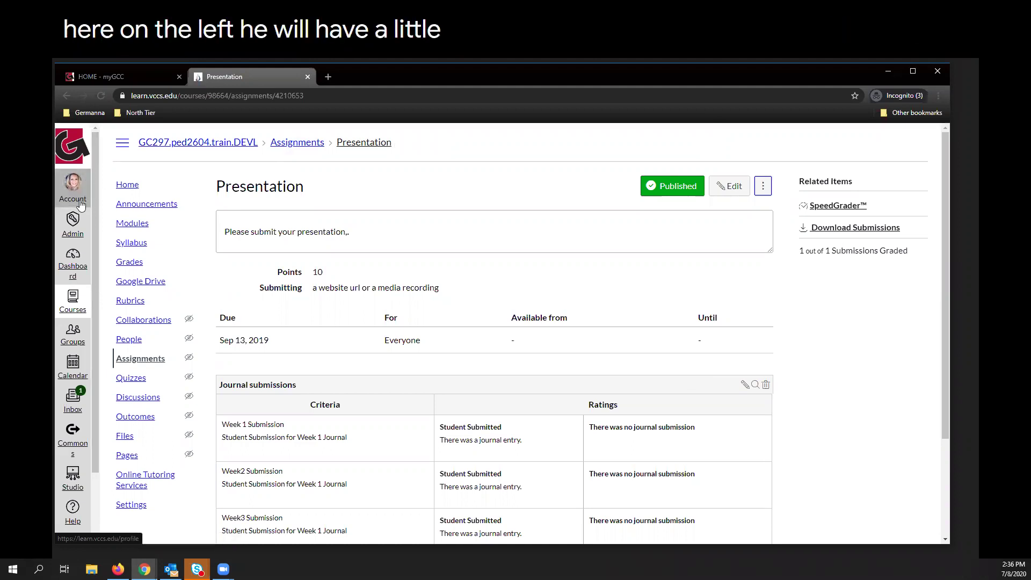
Check Shared Content under Account, which shows nothing received, then return to the Dashboard.
{"action": "left_click", "coordinate": [81, 206]}
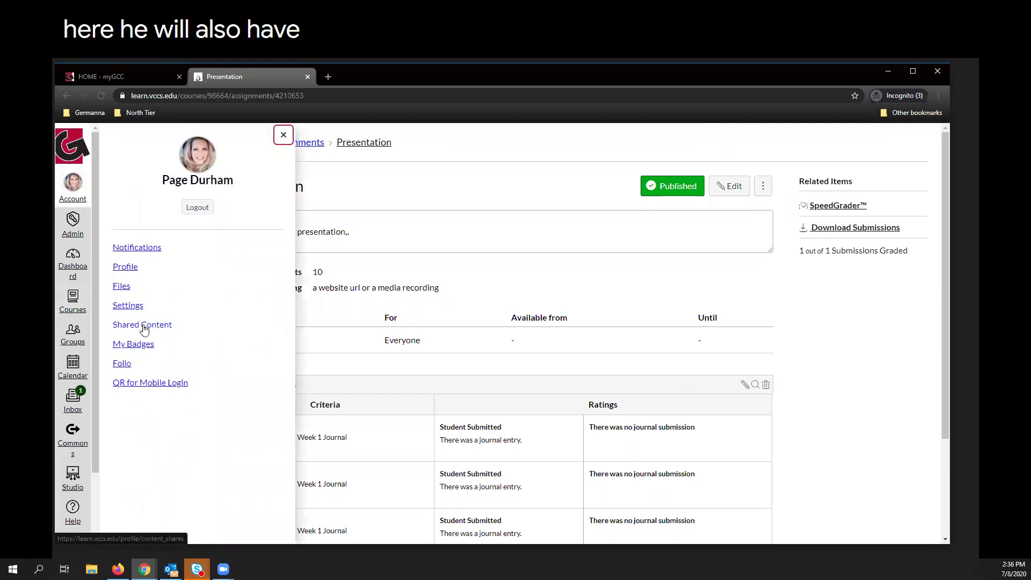
{"action": "left_click", "coordinate": [142, 326]}
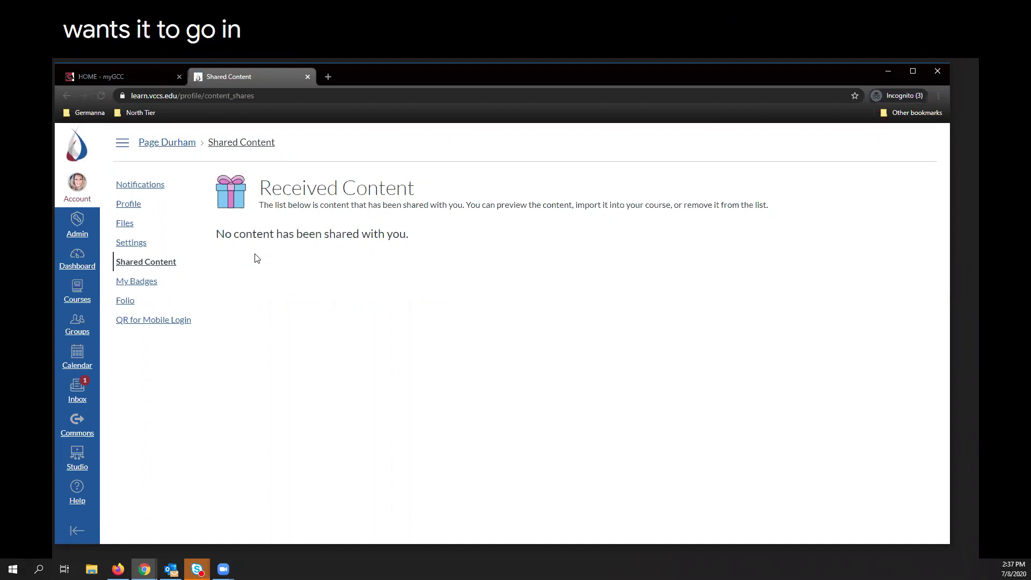
{"action": "left_click", "coordinate": [76, 269]}
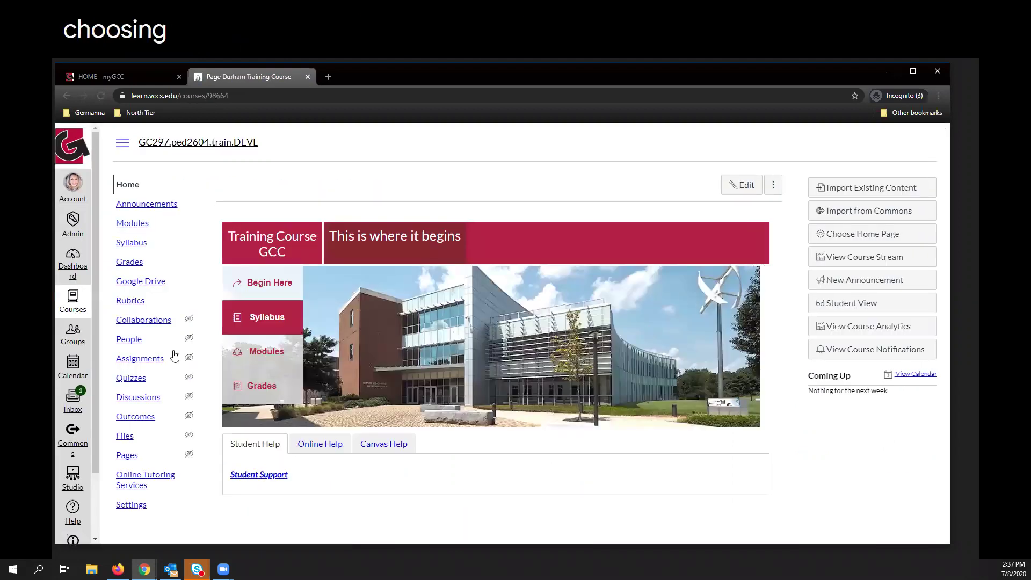
Reopen the Presentation assignment from the course's Assignments and show its options menu.
{"action": "left_click", "coordinate": [139, 360]}
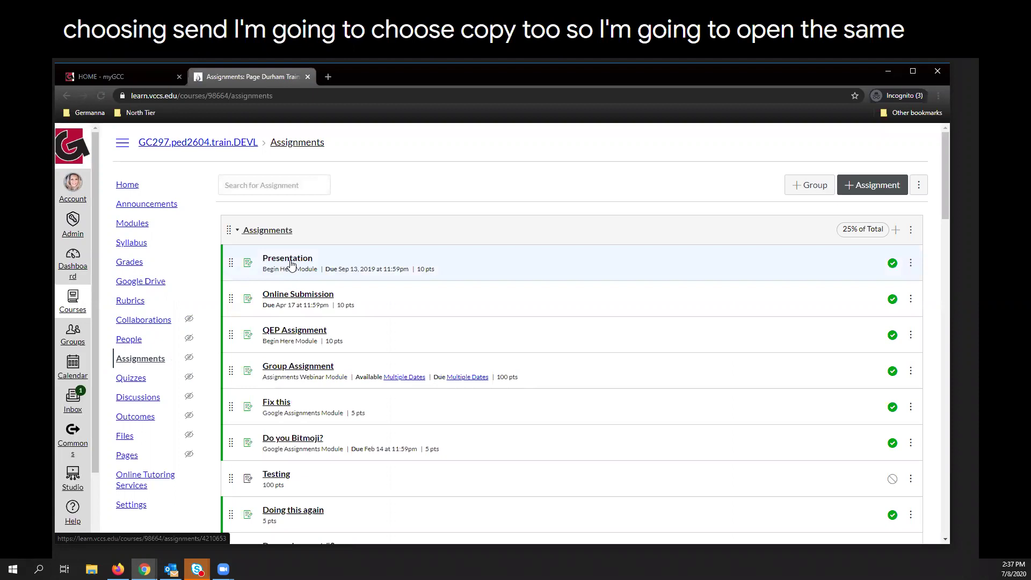
{"action": "left_click", "coordinate": [293, 261]}
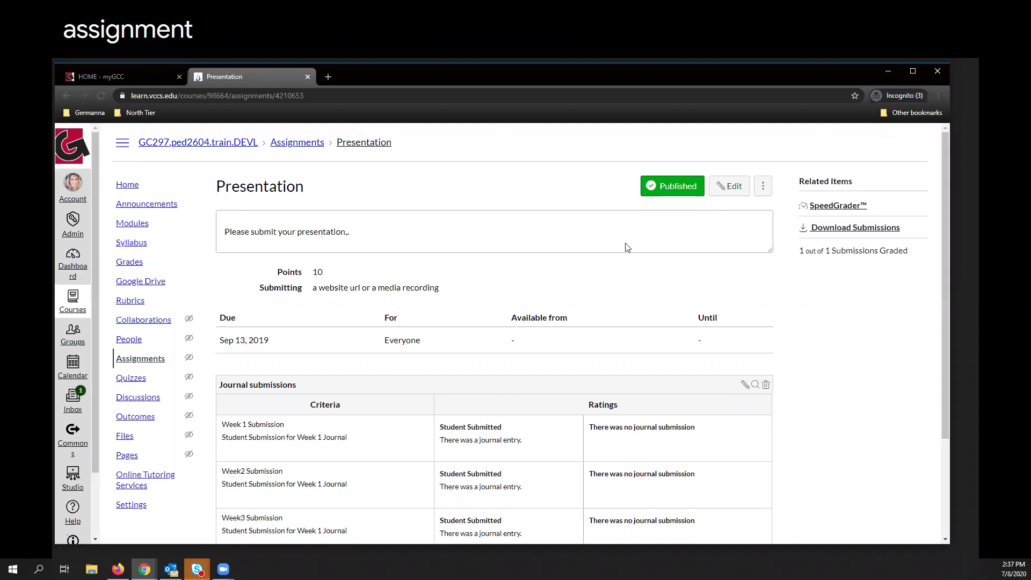
{"action": "left_click", "coordinate": [765, 191]}
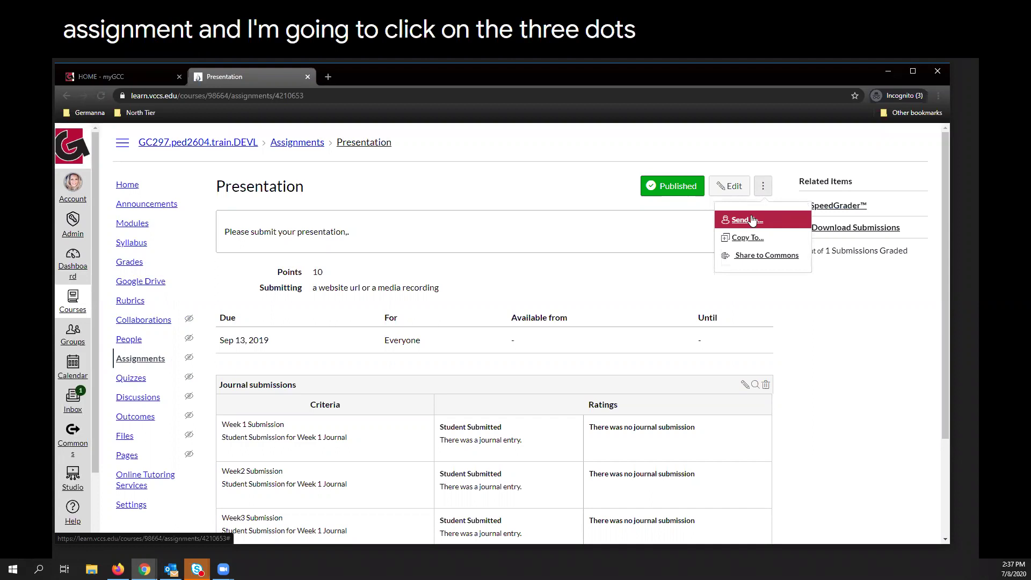
{"action": "left_click", "coordinate": [751, 238]}
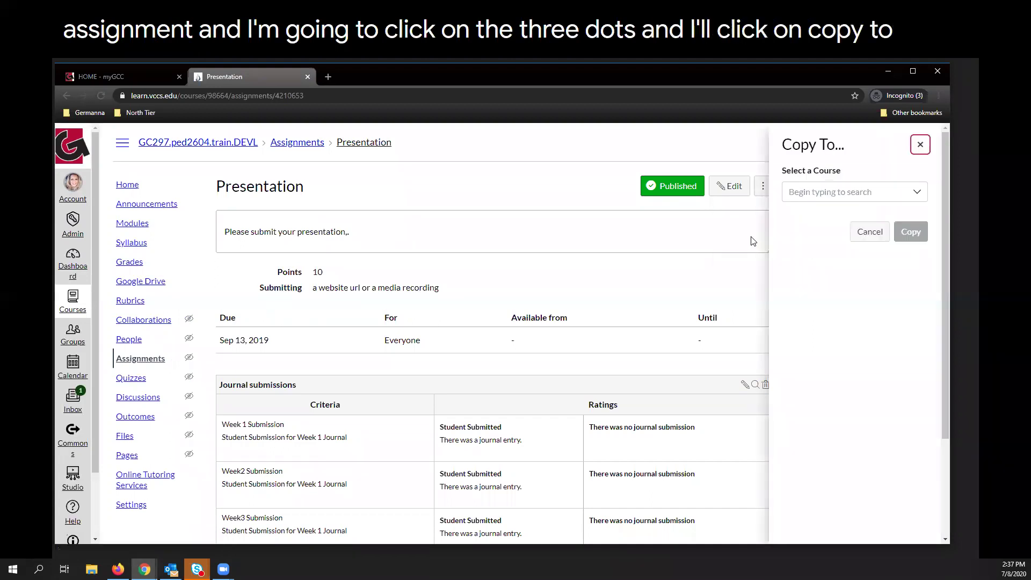
{"action": "left_click", "coordinate": [806, 190]}
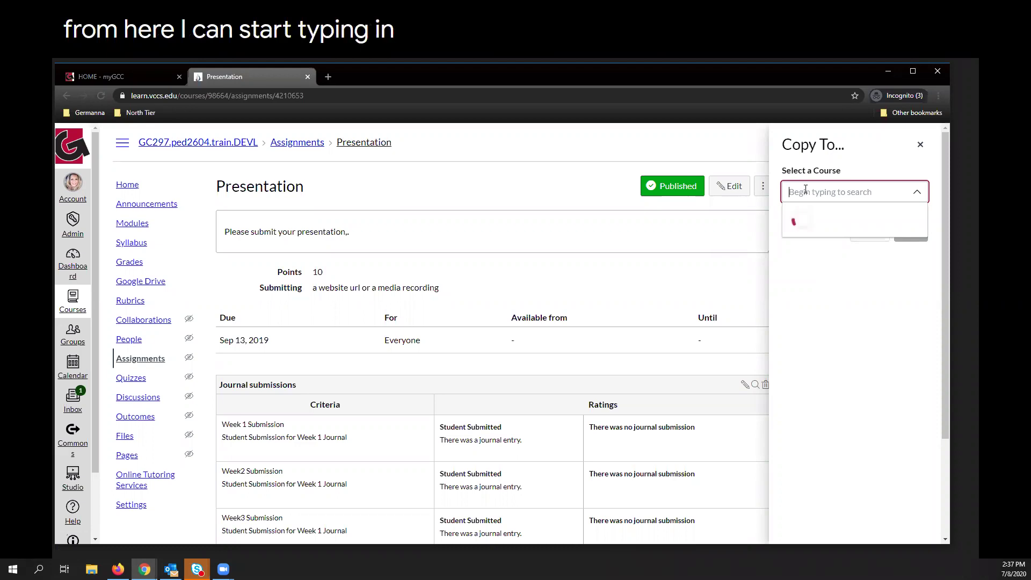
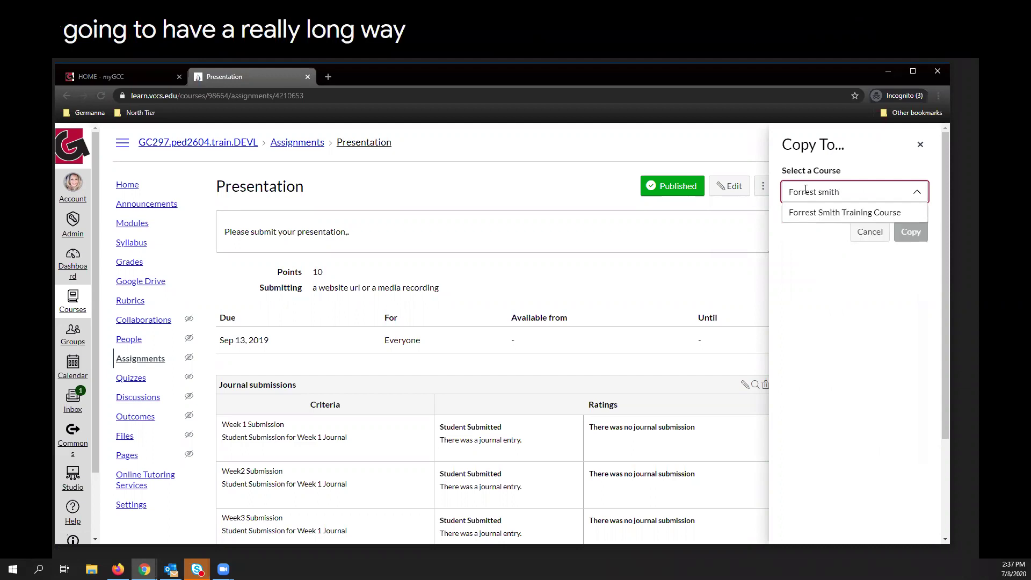
{"action": "left_click", "coordinate": [824, 211]}
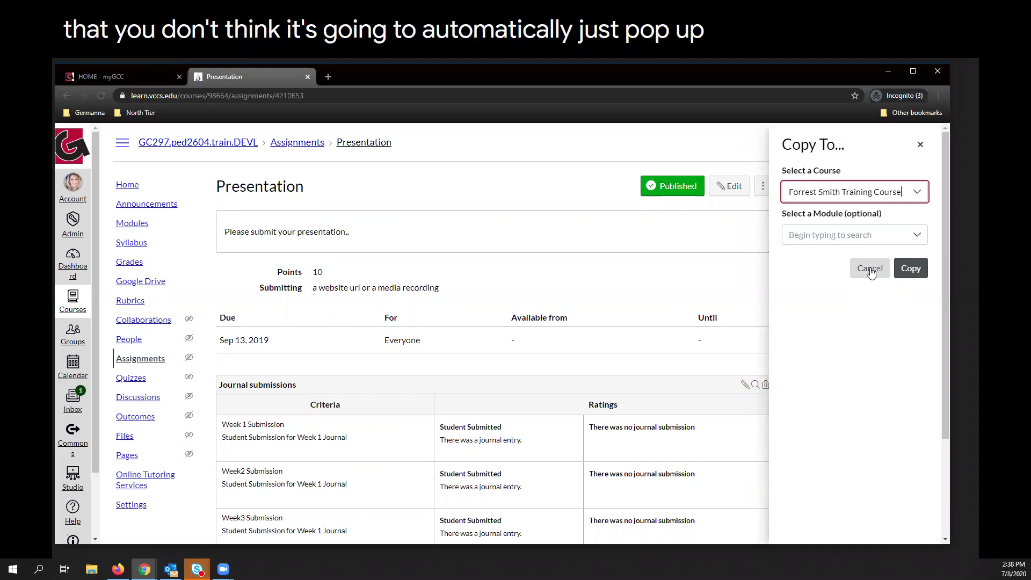
{"action": "left_click", "coordinate": [870, 272]}
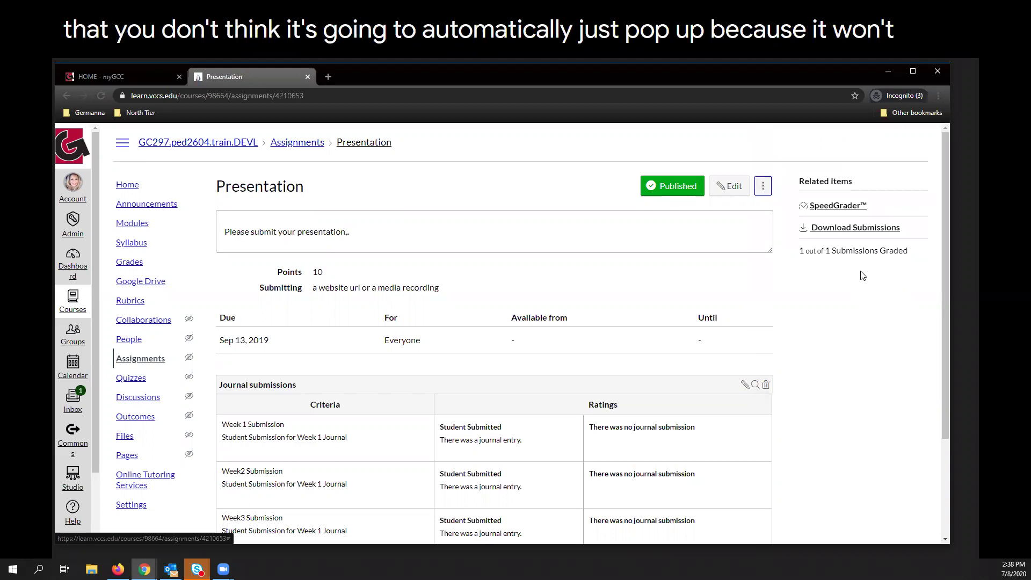